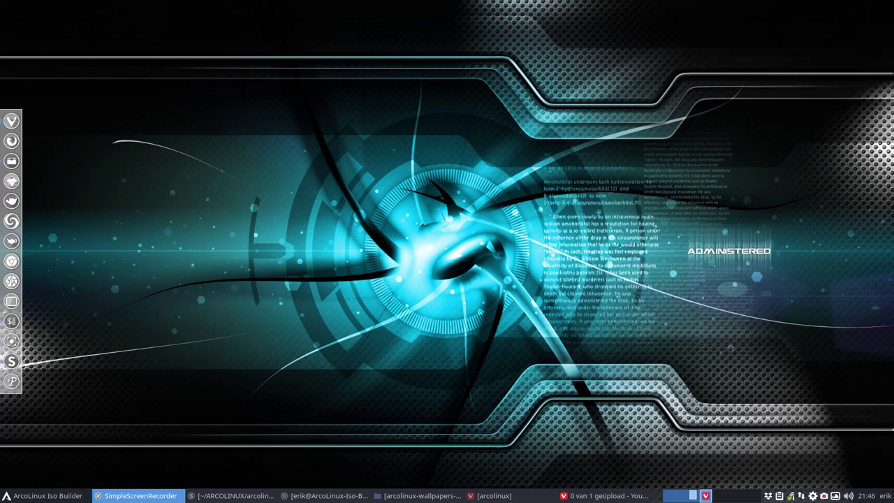
# Step: Review the arcolinux wallpaper repositories on the organization's GitHub page, then return to the desktop
pyautogui.click(488, 496)
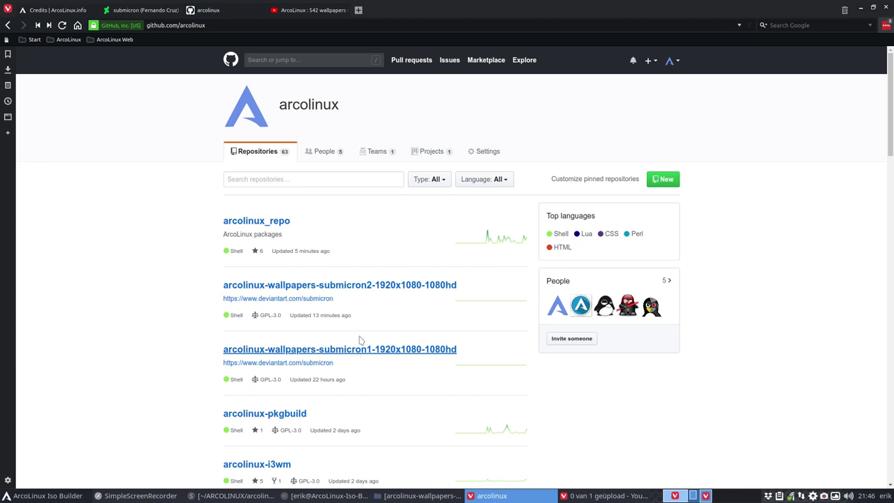
pyautogui.click(860, 9)
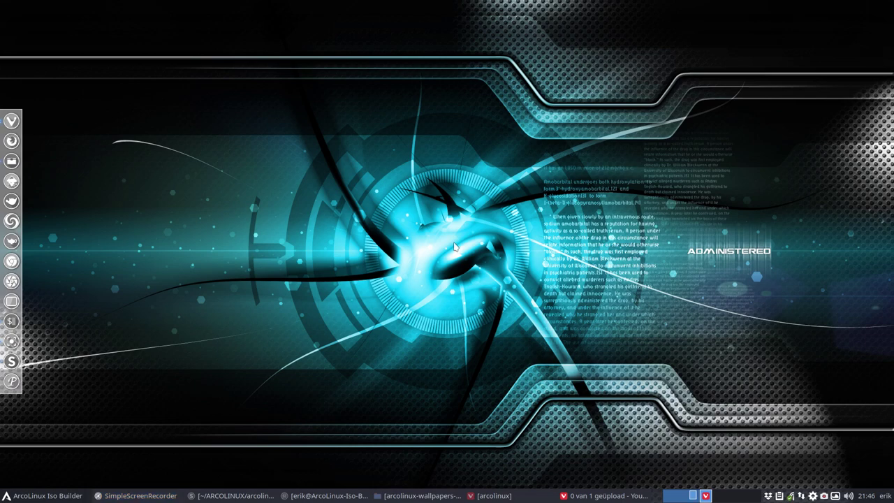
# Step: Open a terminal and list the available package completions for sudo pacman -S arcolinux-wallpapers-
pyautogui.hotkey('ctrl', 'alt', 't')
pyautogui.write('sudo pacman ')
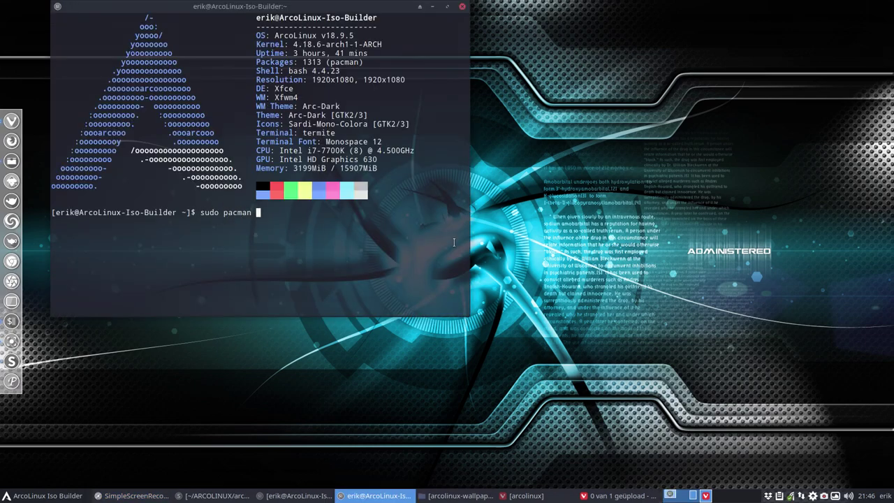
pyautogui.write('-S arcolinux-wall')
pyautogui.press('Tab')
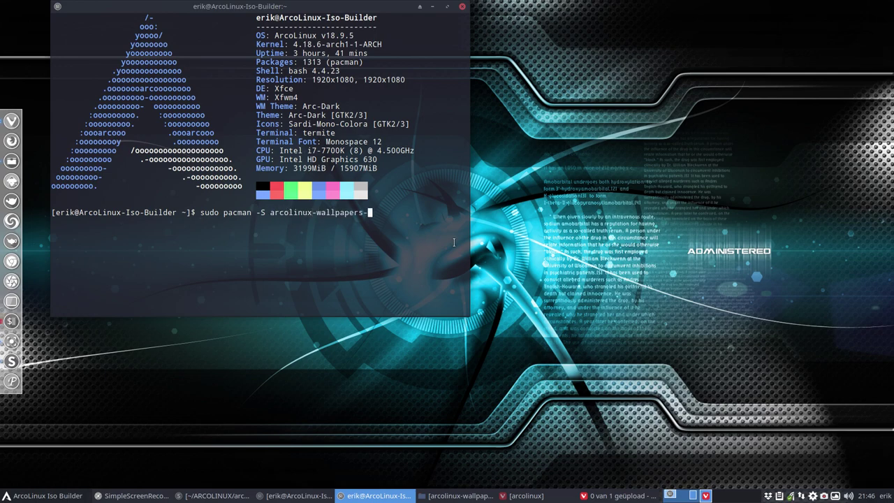
pyautogui.press('Tab')
pyautogui.press('Tab')
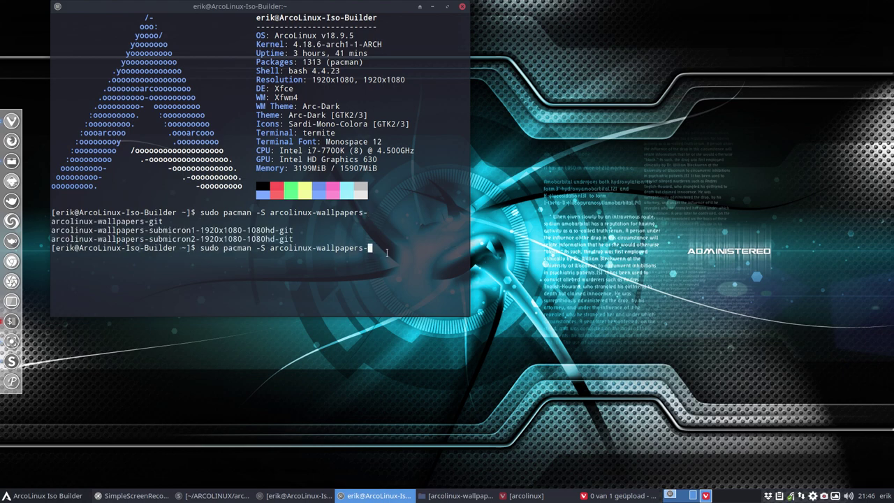
# Step: Examine the listed arcolinux-wallpapers package names, comparing the submicron1 and submicron2 entries
pyautogui.moveTo(167, 221); pyautogui.dragTo(52, 220)
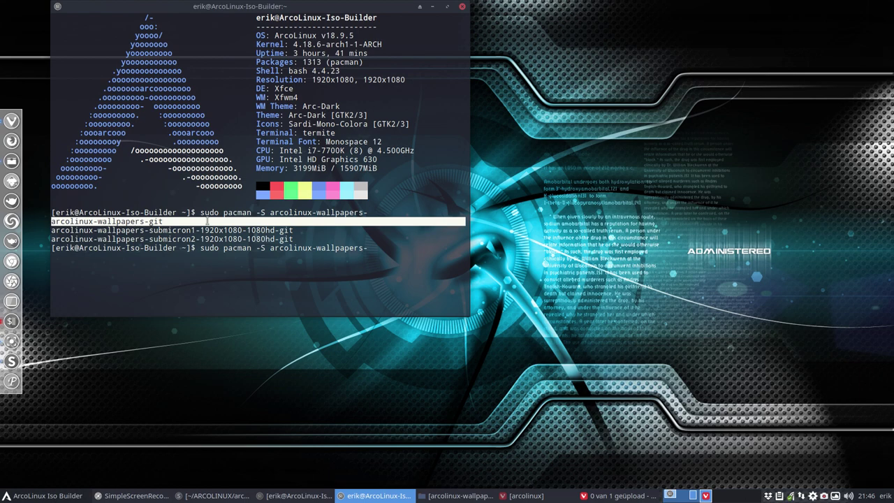
pyautogui.moveTo(298, 231); pyautogui.dragTo(52, 230)
pyautogui.moveTo(297, 240); pyautogui.dragTo(52, 239)
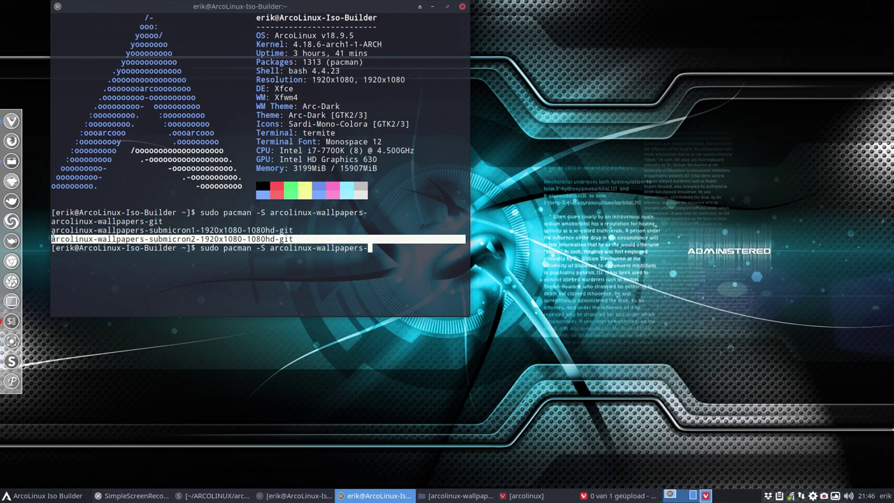
pyautogui.click(184, 230)
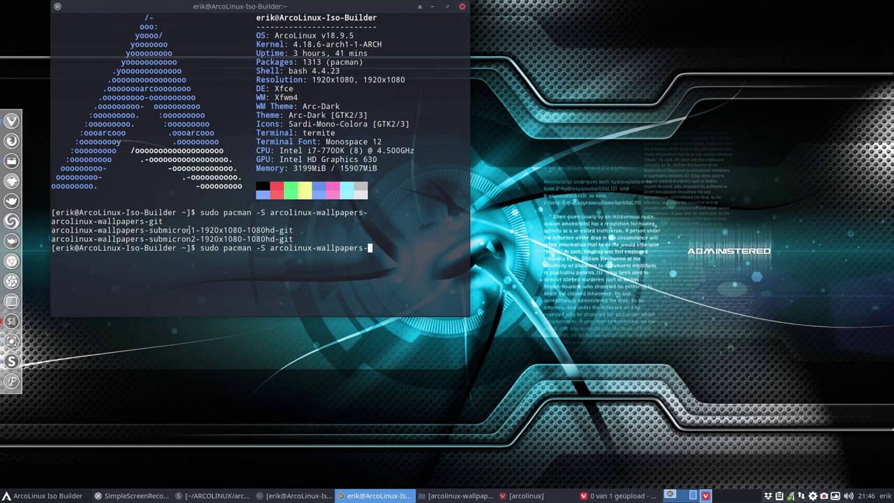
pyautogui.moveTo(190, 230)
pyautogui.mouseDown()
pyautogui.moveTo(200, 230)
pyautogui.moveTo(186, 239)
pyautogui.moveTo(195, 239)
pyautogui.mouseUp()
pyautogui.moveTo(196, 229); pyautogui.dragTo(273, 230)
pyautogui.click(275, 266)
# Step: Run sudo pacman -S arcolinux-wallpapers-submicron1-1920x1080-1080hd-git and authenticate with the account password
pyautogui.write('arc')
pyautogui.press('BackSpace')
pyautogui.press('BackSpace')
pyautogui.press('BackSpace')
pyautogui.write('sub')
pyautogui.press('Tab')
pyautogui.write('1')
pyautogui.press('Tab')
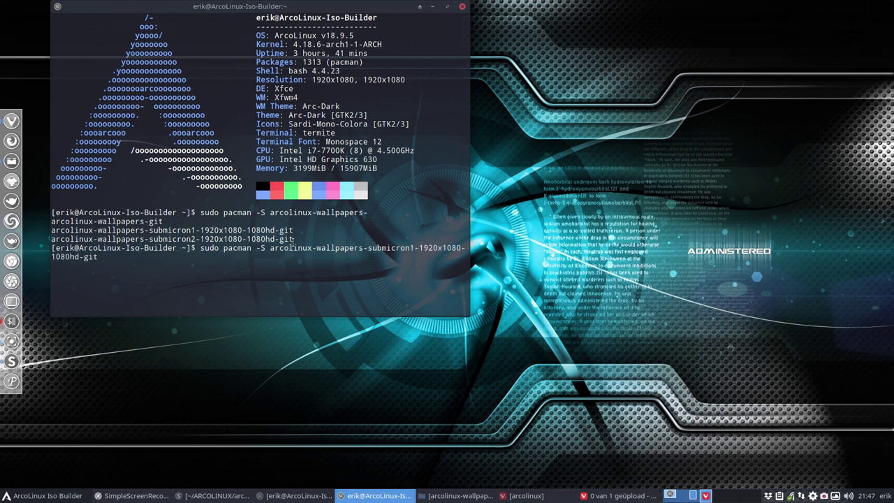
pyautogui.press('Return')
pyautogui.press('Return')
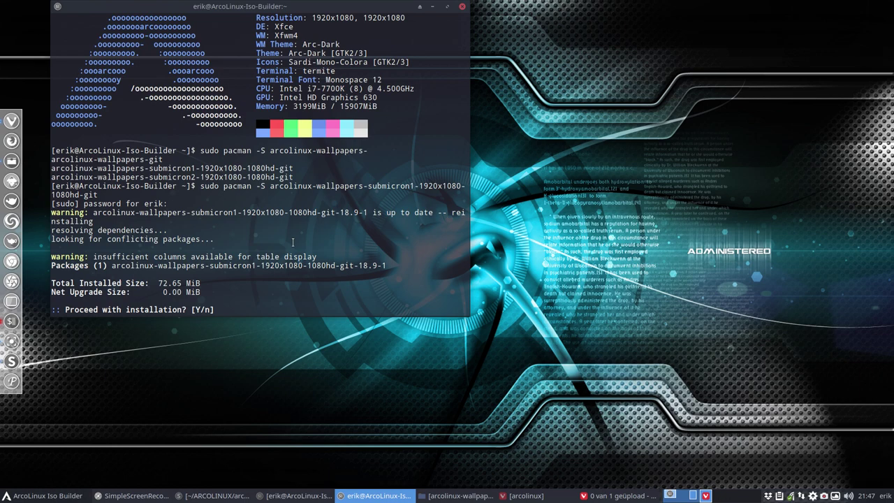
# Step: Check the package's net upgrade size, accept the installation with y, and close the terminal once it finishes
pyautogui.moveTo(62, 293); pyautogui.dragTo(156, 293)
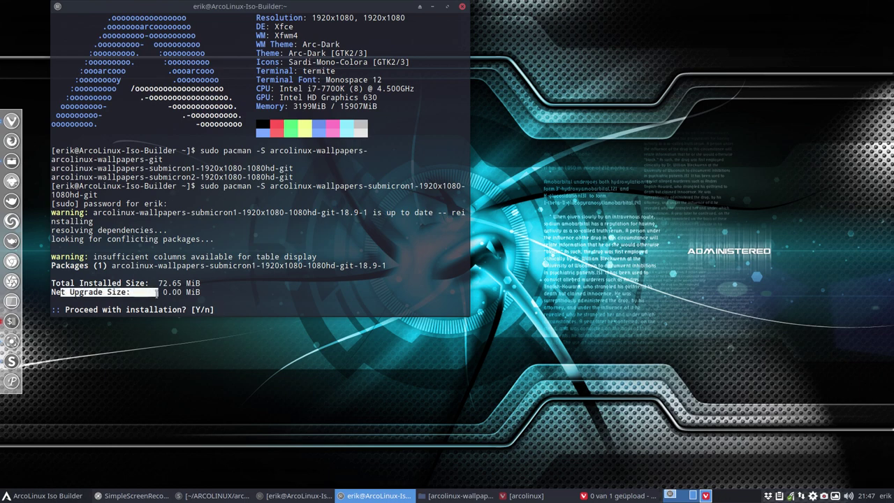
pyautogui.click(250, 303)
pyautogui.write('y')
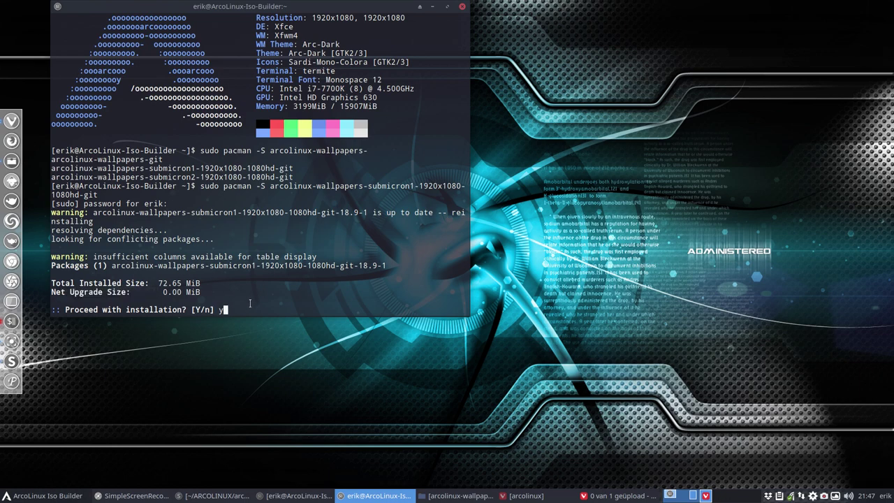
pyautogui.press('Return')
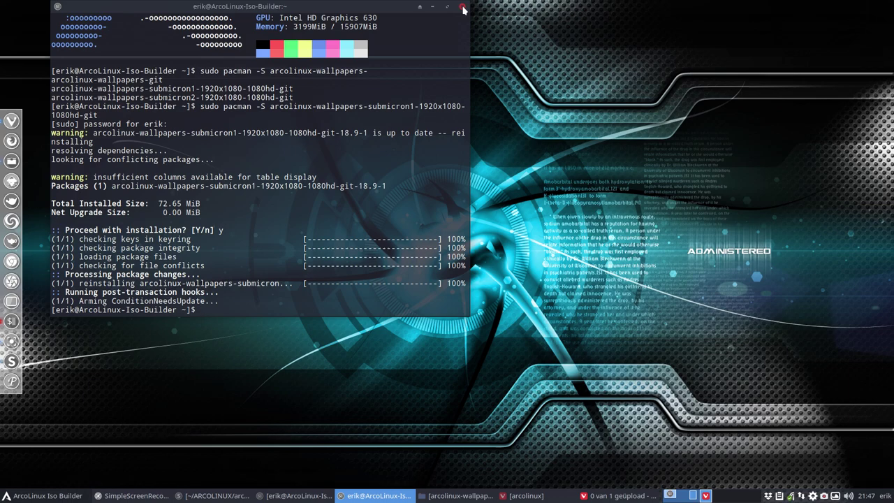
pyautogui.click(463, 7)
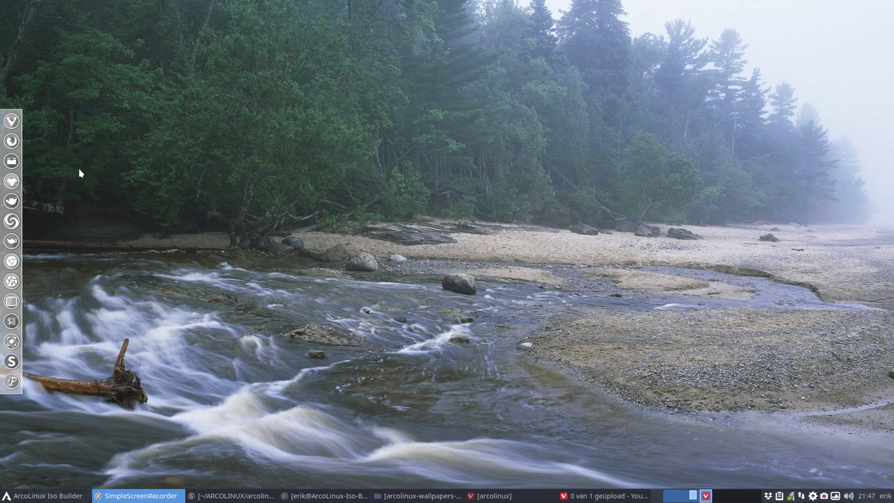
# Step: Bring up the file manager at arcolinux-wallpapers-submicron2-1920x1080-1080hd and apply "Set wallpaper dual" to Self-Aware-Intricate-Fuxia-1920x1080-HD.jpg, with the desktop in view
pyautogui.click(19, 162)
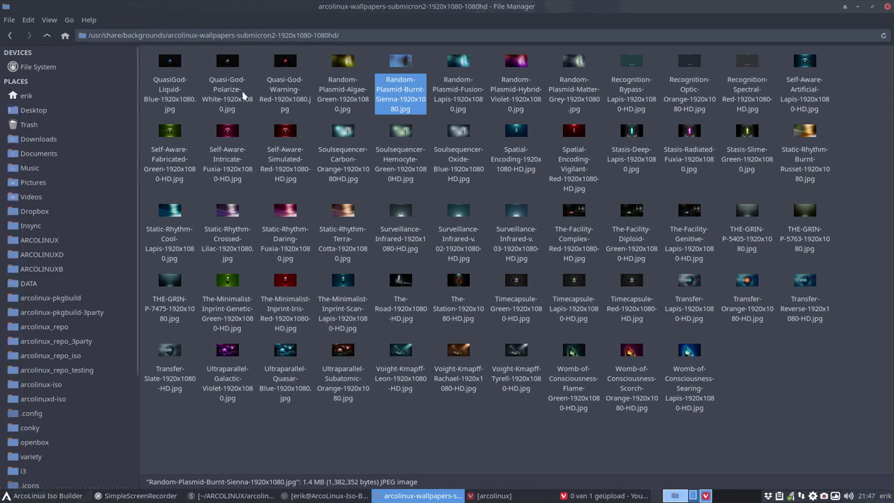
pyautogui.click(254, 139)
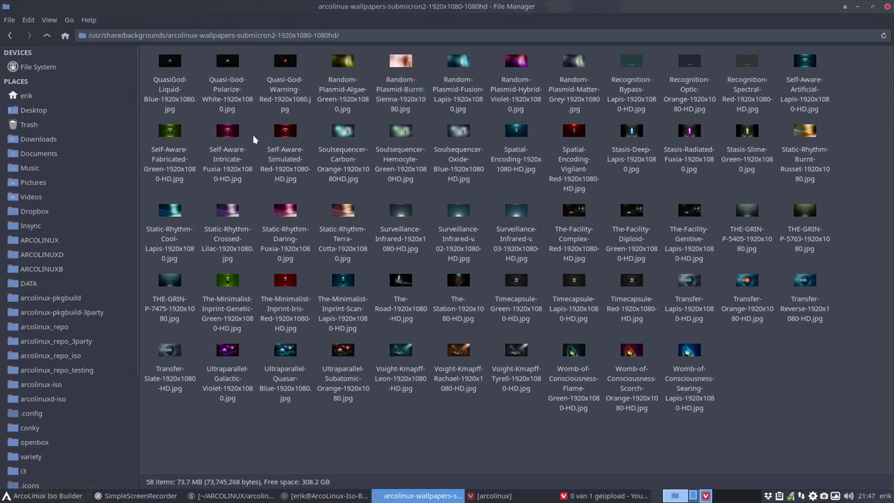
pyautogui.rightClick(228, 131)
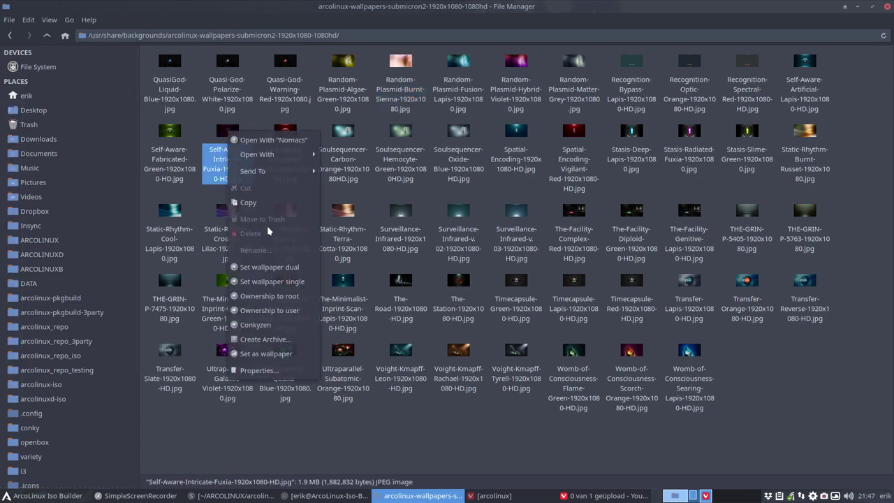
pyautogui.click(273, 267)
pyautogui.moveTo(494, 7); pyautogui.dragTo(492, 89)
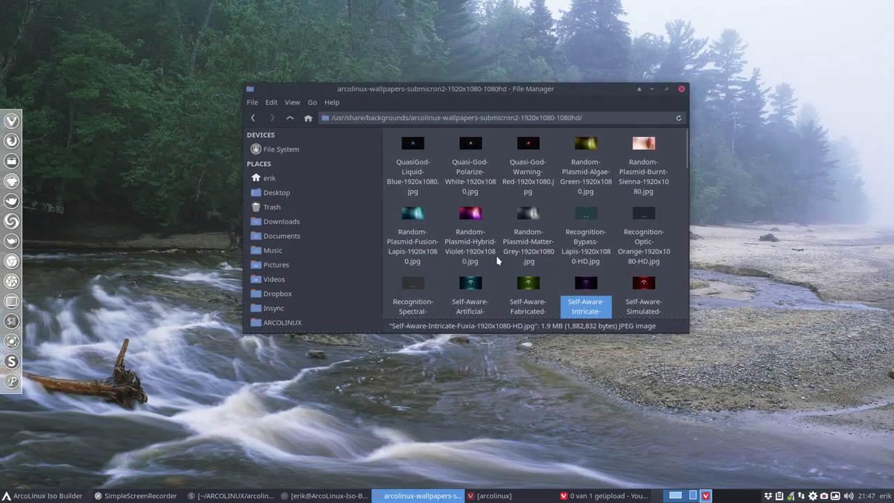
# Step: Try both "Set wallpaper single" and "Set as wallpaper" on Self-Aware-Intricate-Fuxia-1920x1080-HD.jpg
pyautogui.scroll(-1, 562, 283)
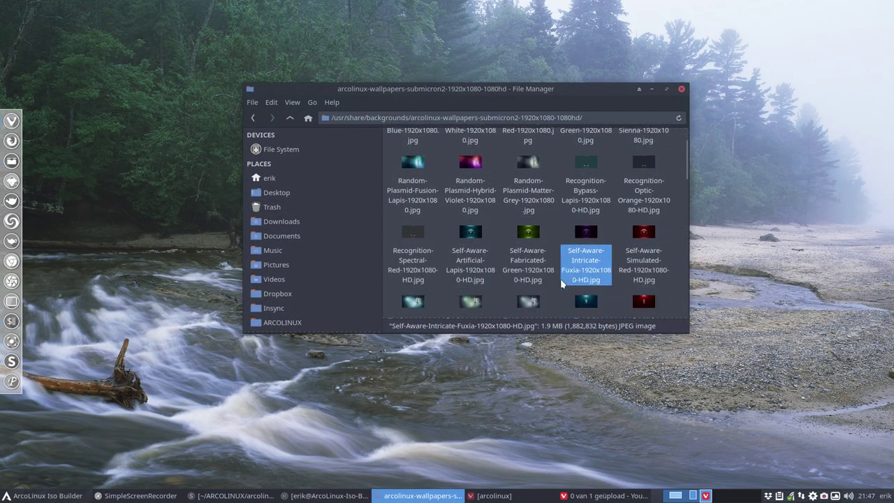
pyautogui.rightClick(588, 236)
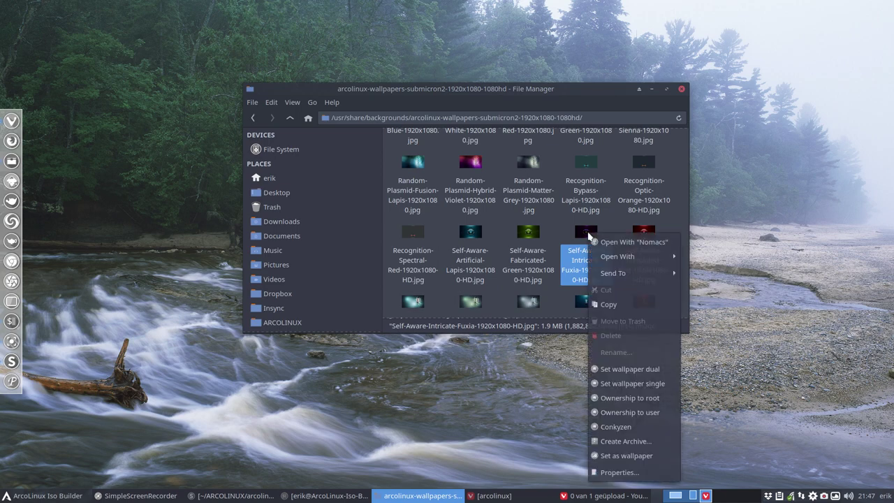
pyautogui.click(638, 383)
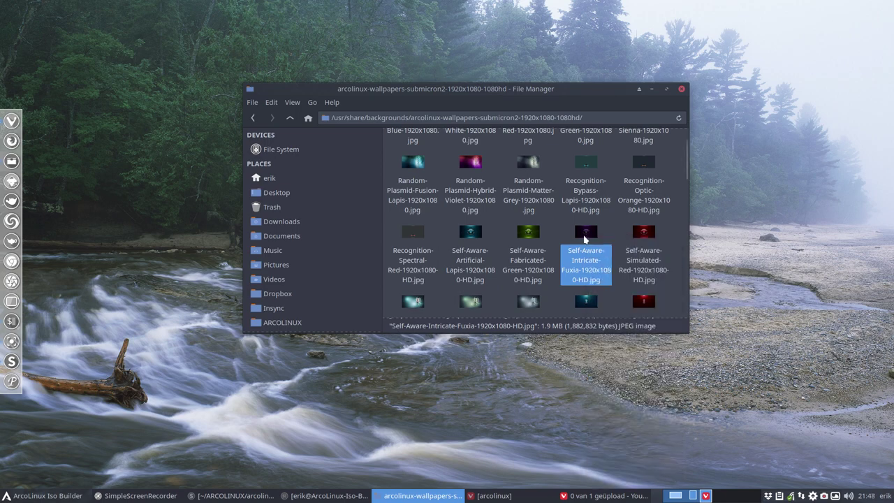
pyautogui.rightClick(585, 239)
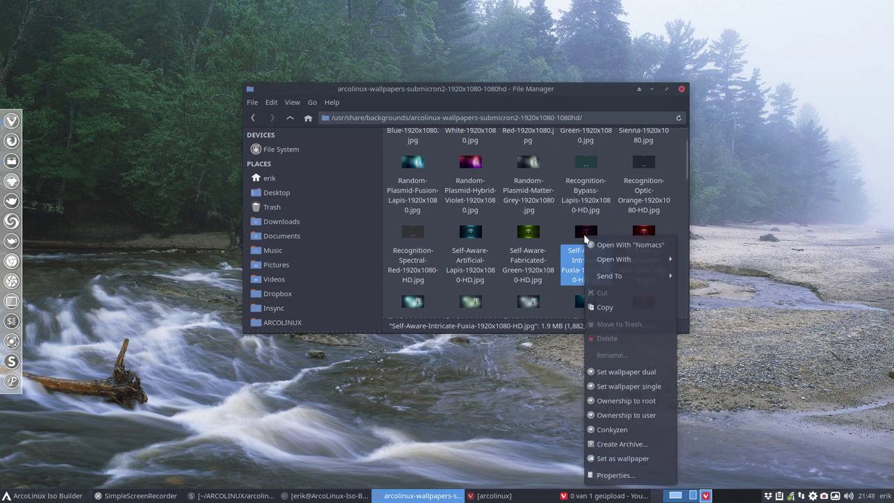
pyautogui.click(622, 459)
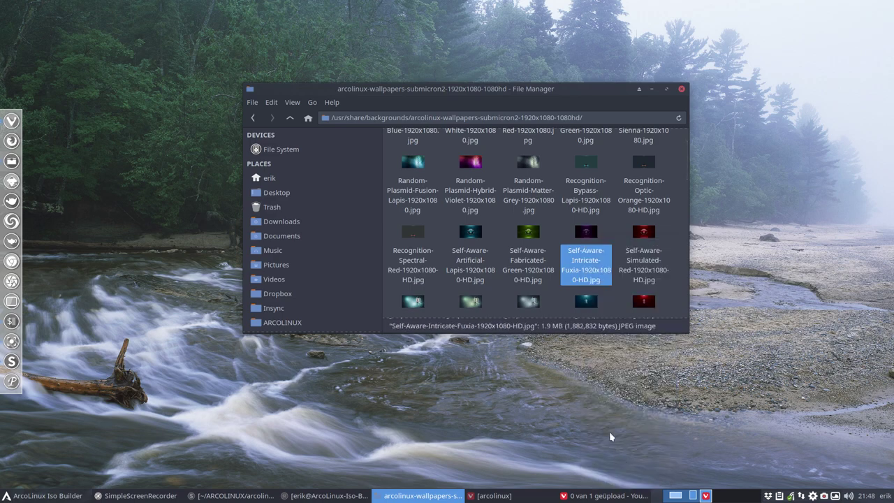
# Step: Apply "Set as wallpaper" to Self-Aware-Fabricated-Green-1920x1080-HD.jpg
pyautogui.click(530, 233)
pyautogui.rightClick(530, 233)
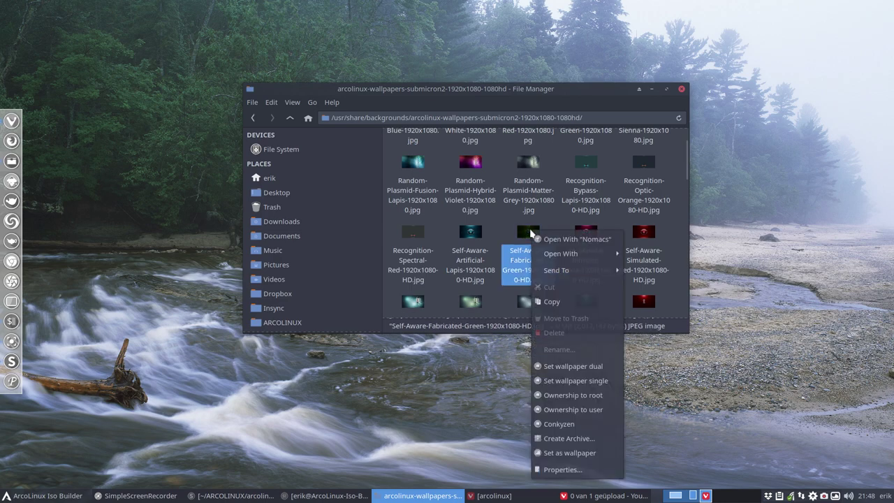
pyautogui.click(576, 454)
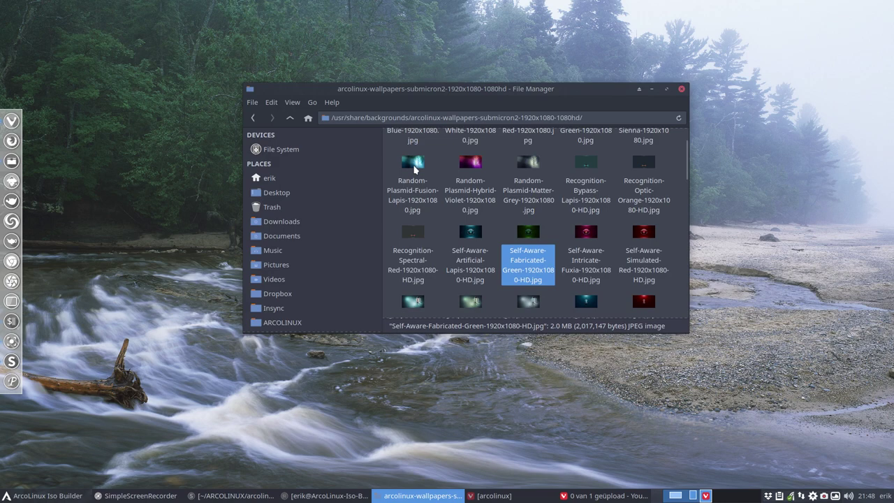
pyautogui.click(415, 175)
pyautogui.moveTo(449, 89); pyautogui.dragTo(389, 33)
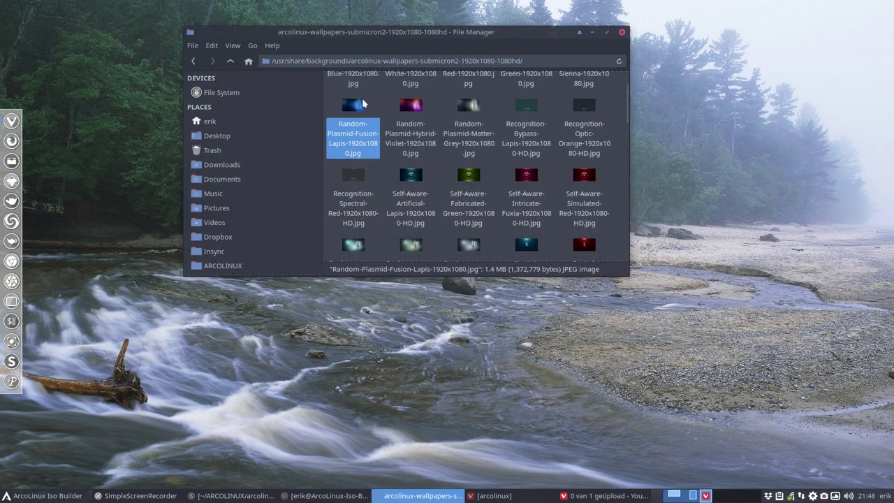
pyautogui.rightClick(357, 106)
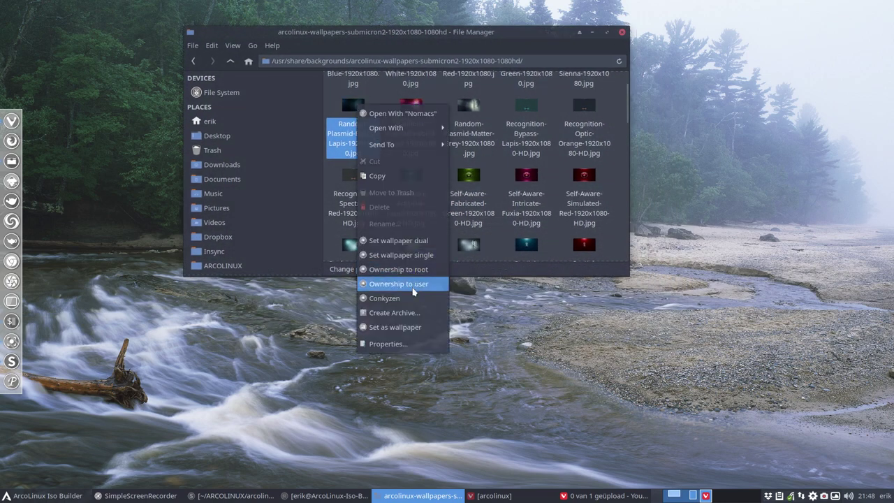
pyautogui.click(495, 104)
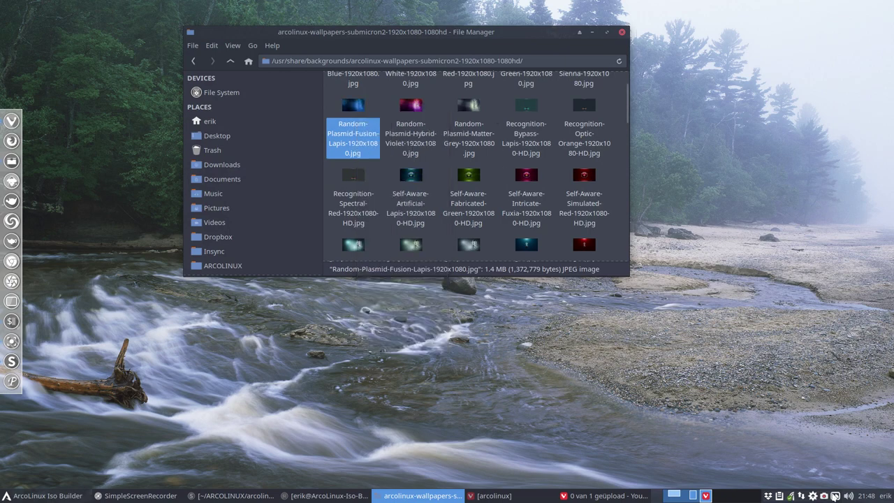
# Step: Open the preferences of the Variety wallpaper changer and move the window clear of the file manager
pyautogui.click(835, 496)
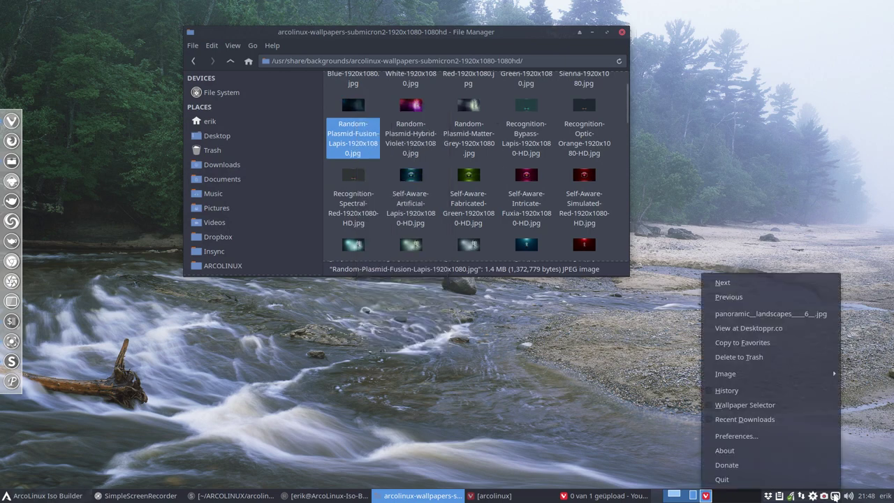
pyautogui.click(751, 439)
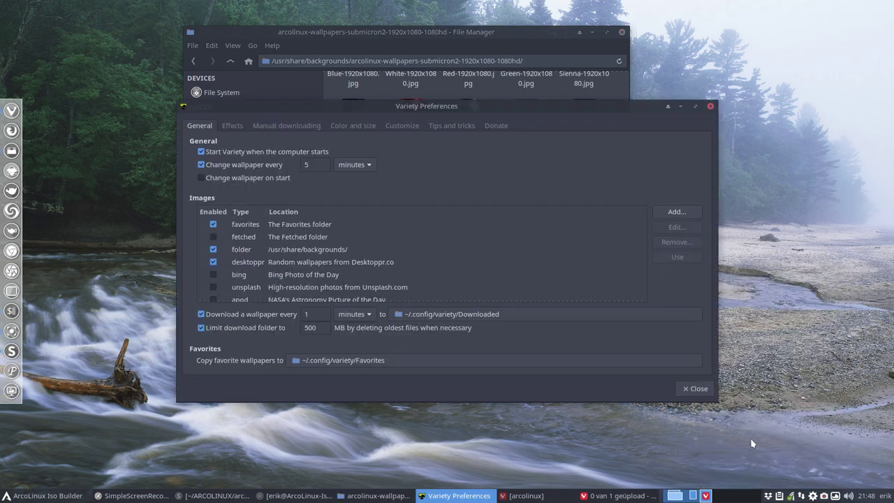
pyautogui.moveTo(414, 110); pyautogui.dragTo(546, 115)
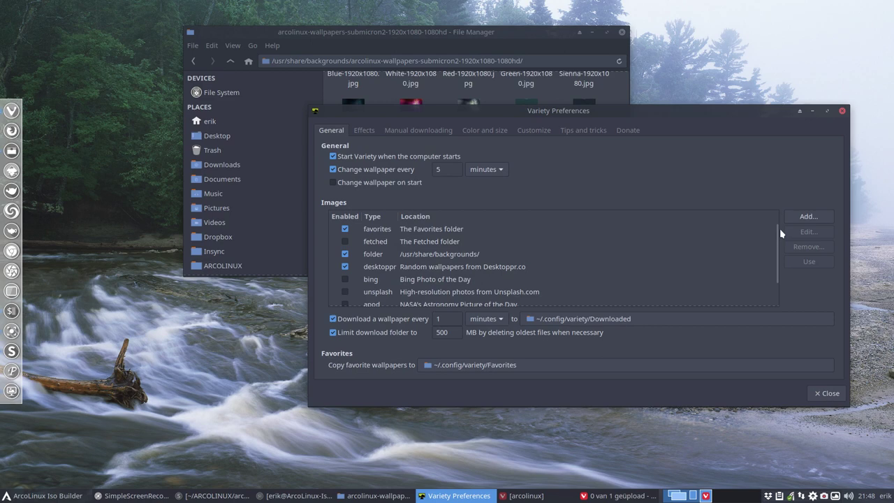
# Step: Start adding a folder to Variety's image sources and browse to the computer's root directory
pyautogui.click(808, 216)
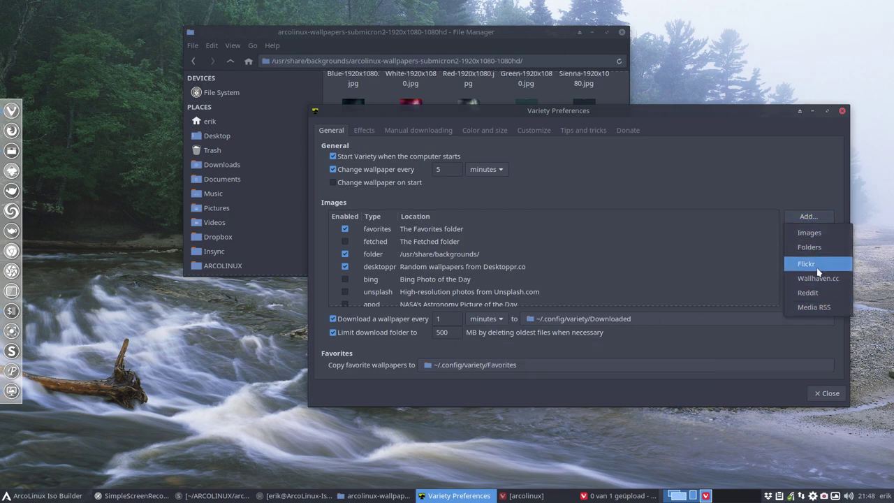
pyautogui.click(810, 247)
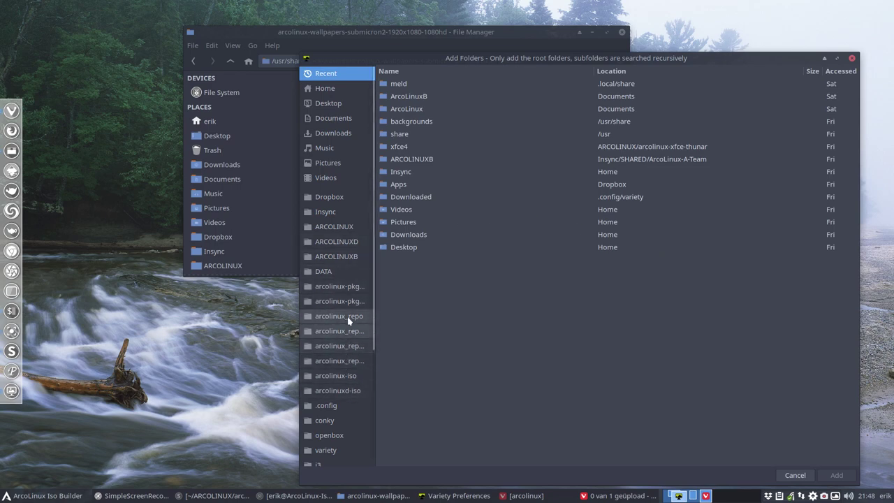
pyautogui.scroll(-3, 345, 310)
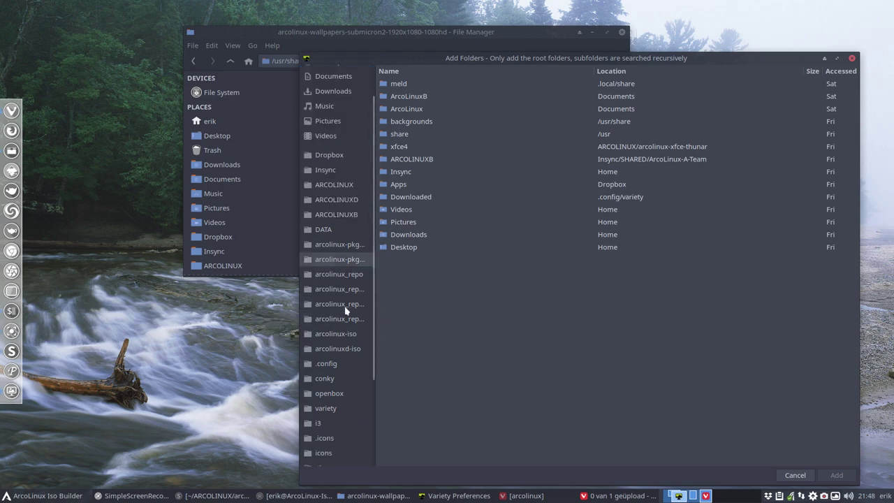
pyautogui.scroll(-3, 345, 310)
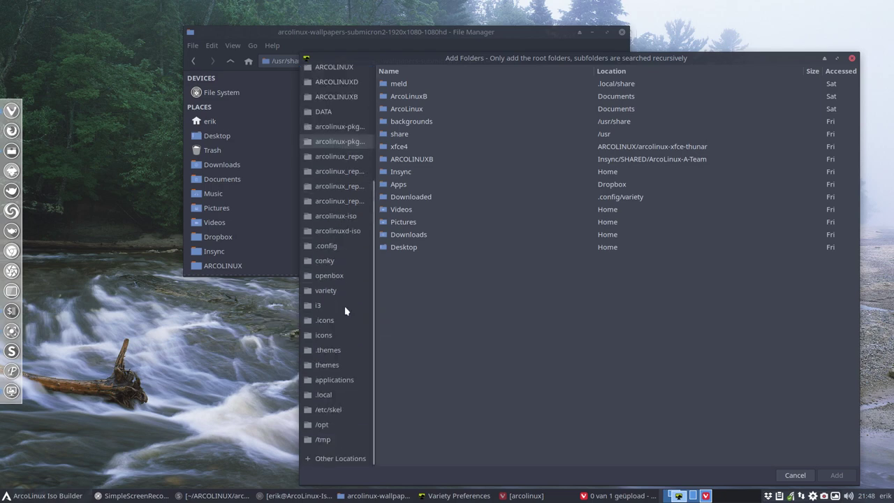
pyautogui.scroll(6, 345, 310)
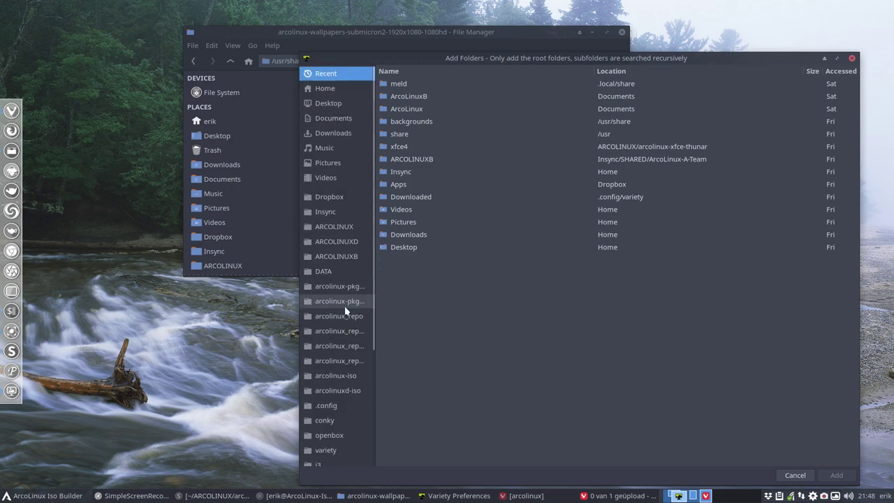
pyautogui.scroll(-6, 345, 310)
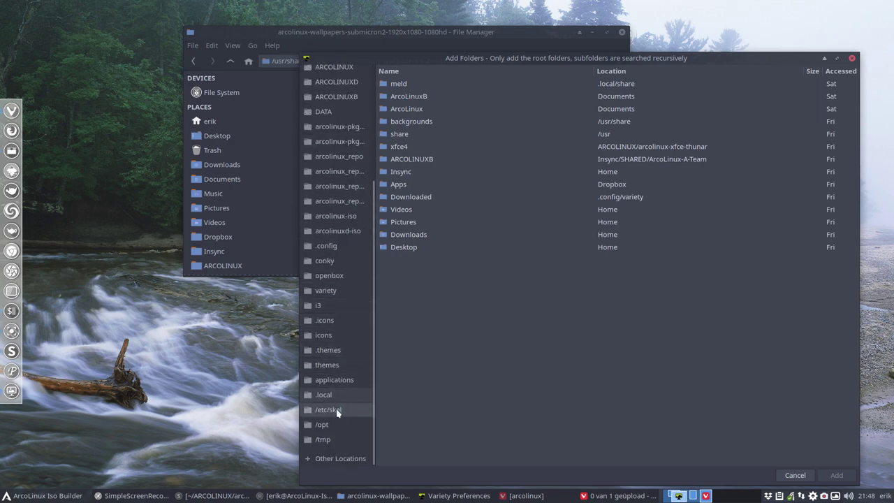
pyautogui.click(340, 459)
pyautogui.click(421, 91)
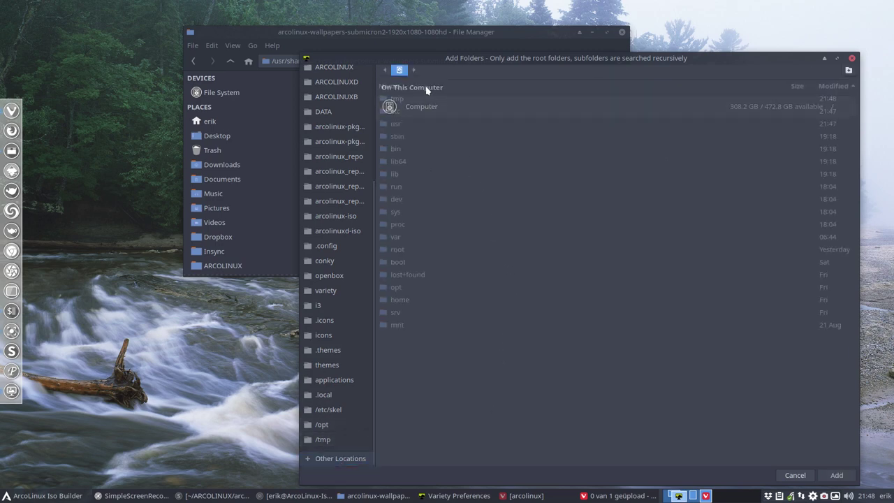
# Step: Try sorting the root directory by name and by modification date, leaving it in ascending name order
pyautogui.click(390, 91)
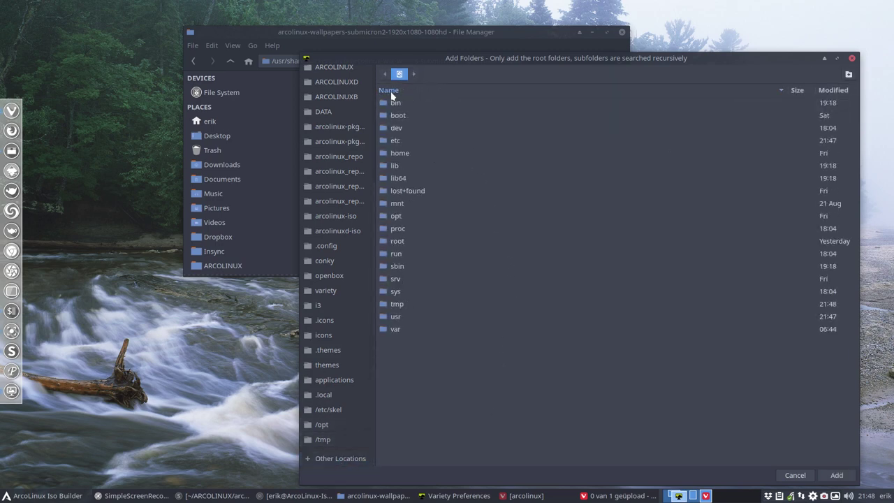
pyautogui.click(396, 91)
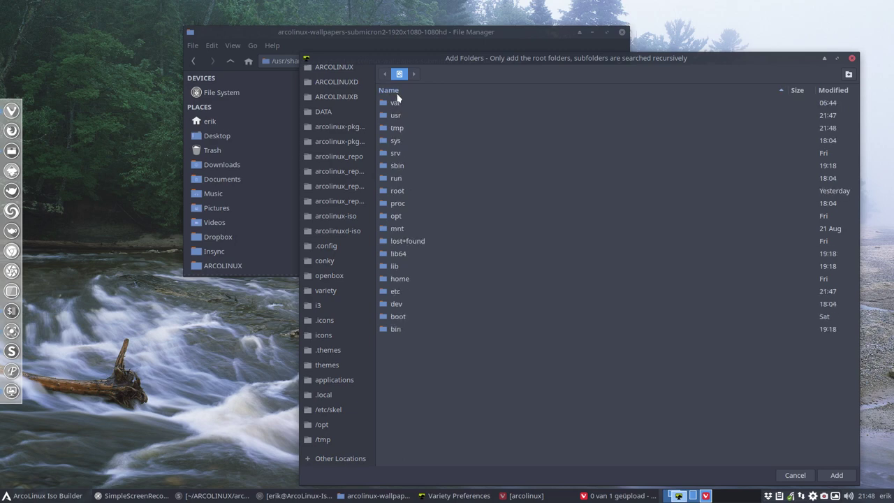
pyautogui.click(831, 91)
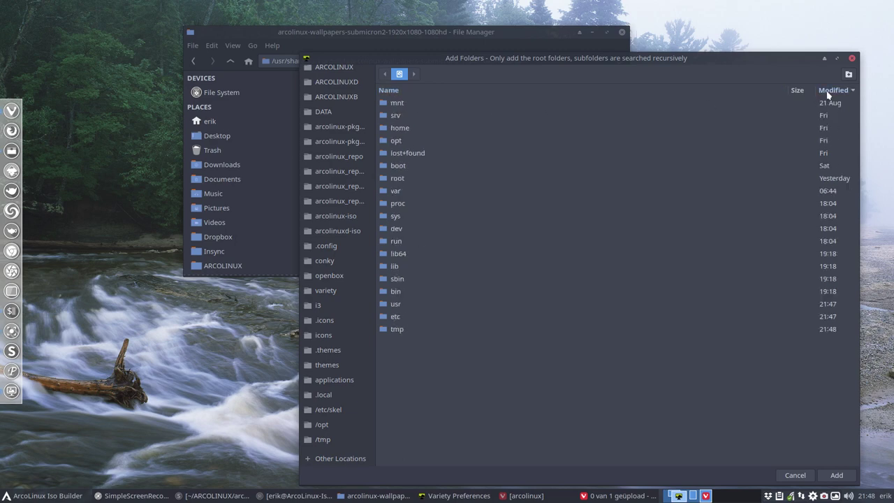
pyautogui.click(389, 90)
# Step: Add the folder /usr/share/backgrounds/arcolinux-wallpapers-submicron1-1920x1080-1080hd as an image source
pyautogui.doubleClick(396, 316)
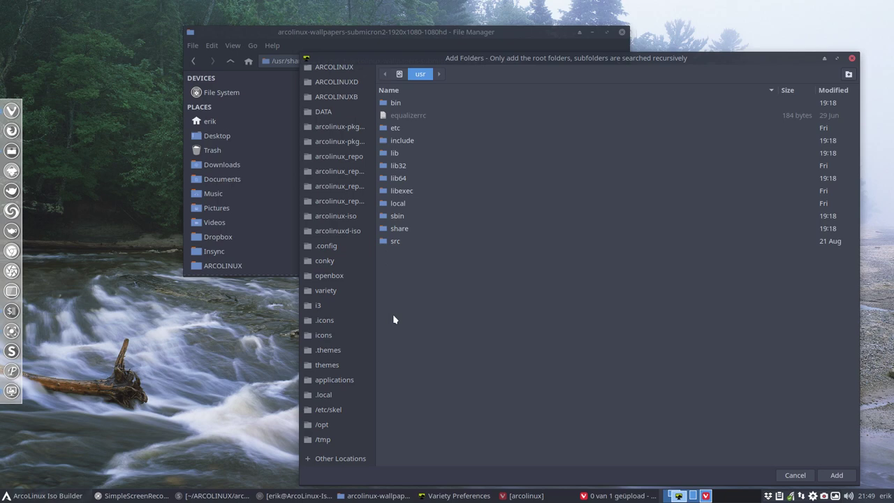
pyautogui.doubleClick(400, 229)
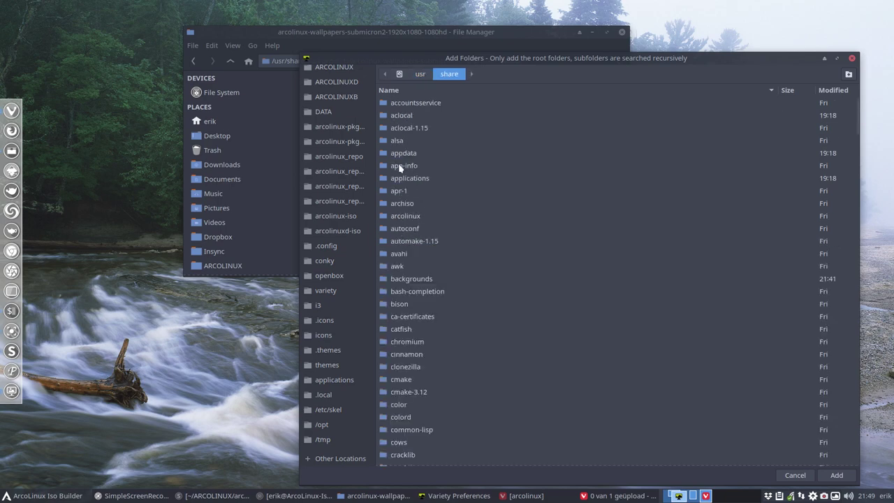
pyautogui.doubleClick(405, 280)
pyautogui.doubleClick(431, 116)
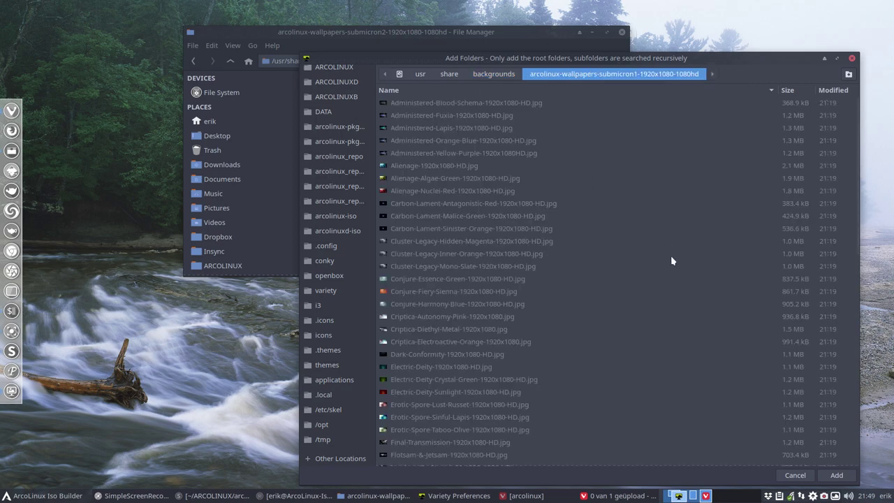
pyautogui.click(836, 475)
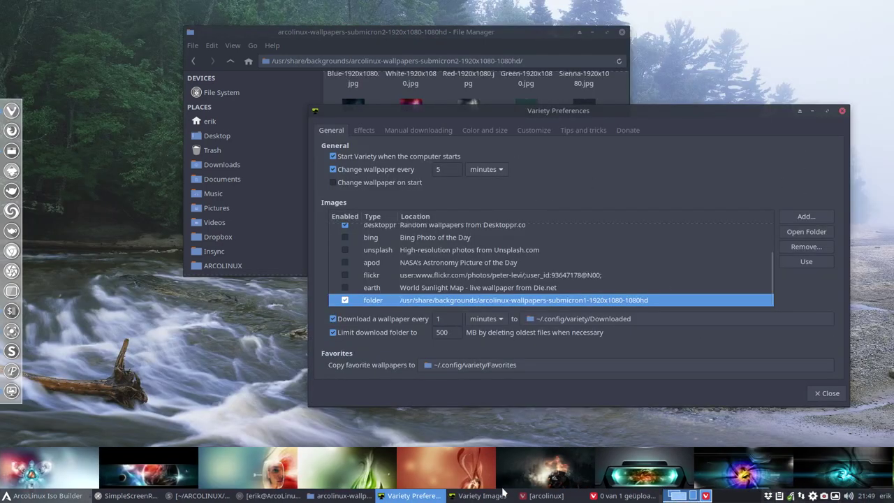
# Step: Try out five different wallpapers from the submicron1 folder's thumbnail strip, ending with the last one
pyautogui.click(266, 478)
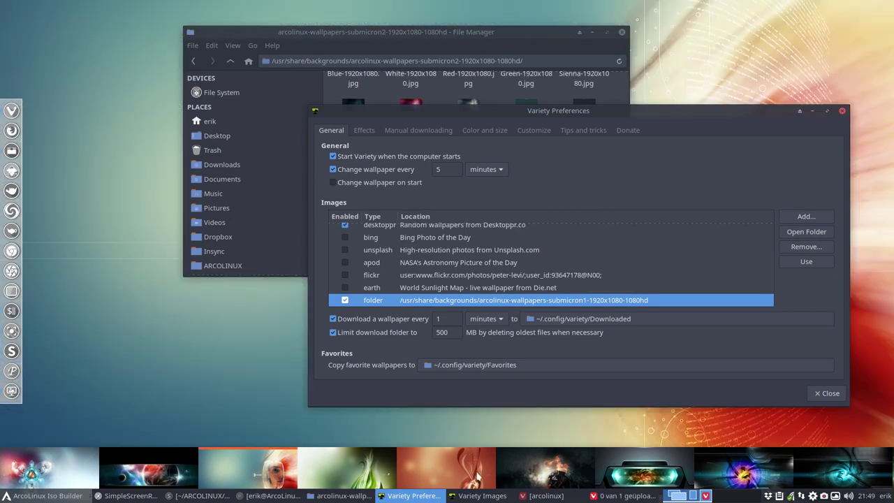
pyautogui.click(479, 476)
pyautogui.click(541, 481)
pyautogui.click(653, 482)
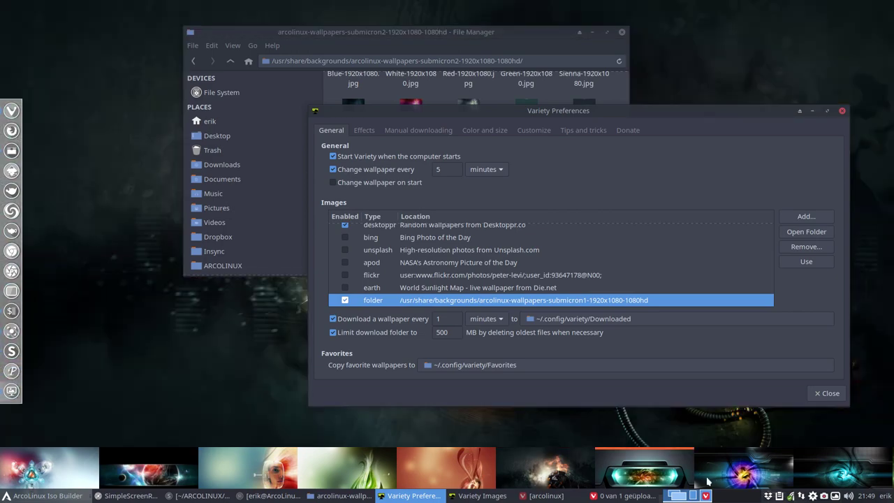
pyautogui.click(833, 476)
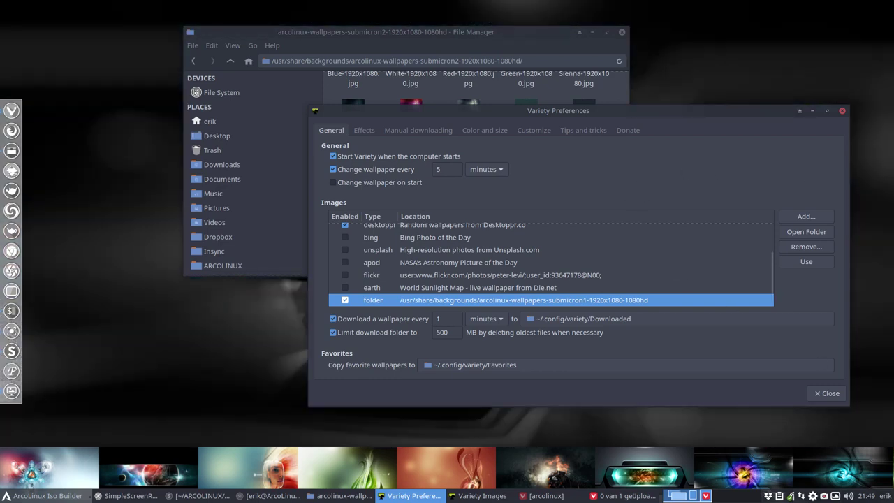
# Step: Clear the desktop by closing the file manager and repositioning Variety Preferences, and apply the last teal wallpaper in the thumbnail strip
pyautogui.click(621, 32)
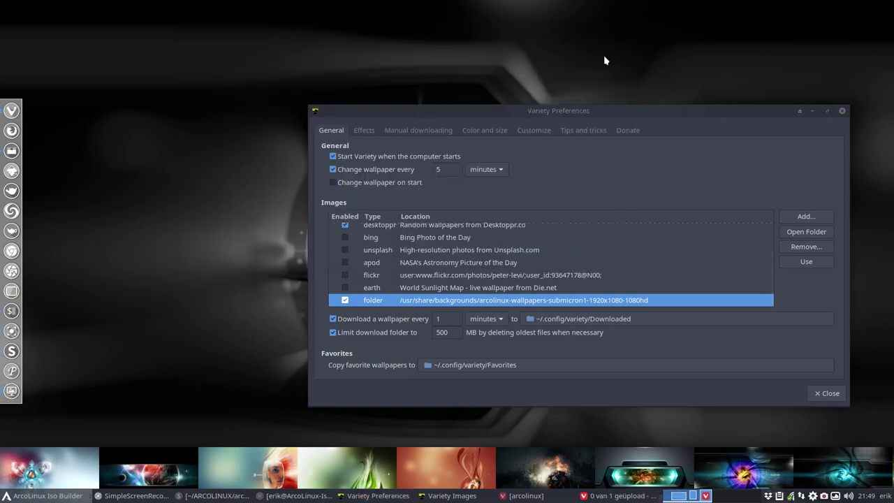
pyautogui.moveTo(583, 110); pyautogui.dragTo(638, 416)
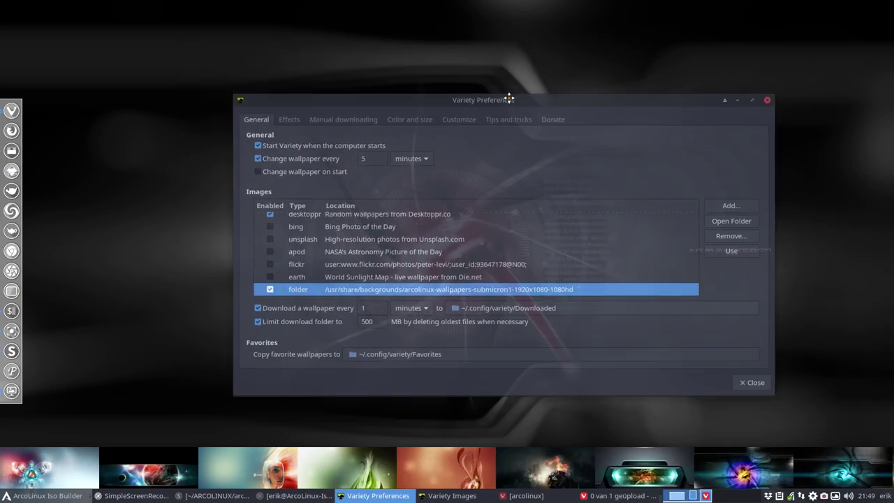
pyautogui.moveTo(509, 99); pyautogui.dragTo(448, 61)
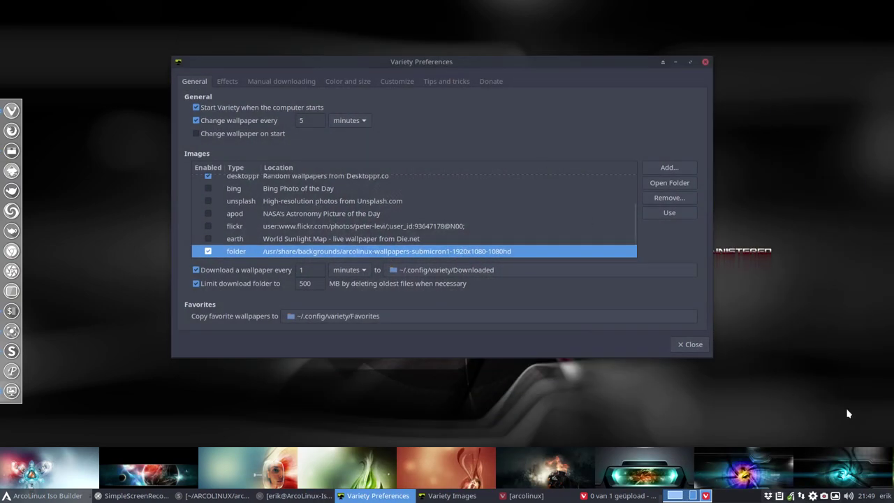
pyautogui.click(858, 481)
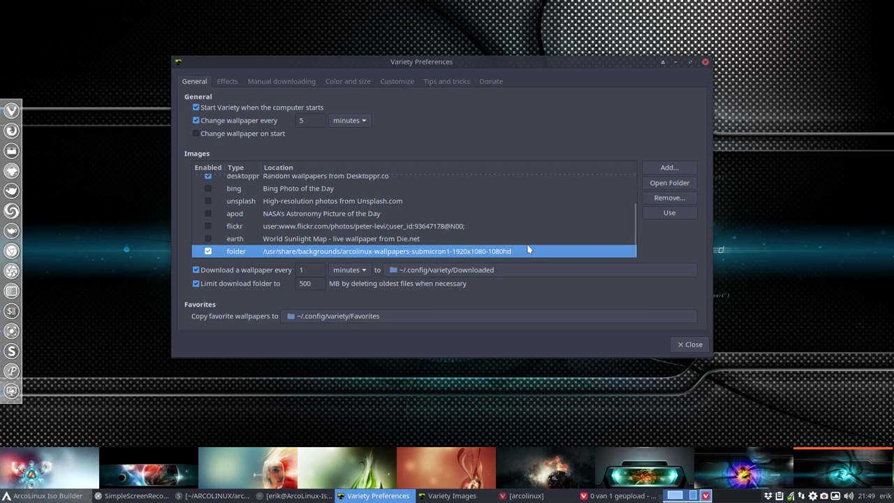
# Step: Add the folder /usr/share/backgrounds/arcolinux-wallpapers-submicron2-1920x1080-1080hd as another image source
pyautogui.click(669, 169)
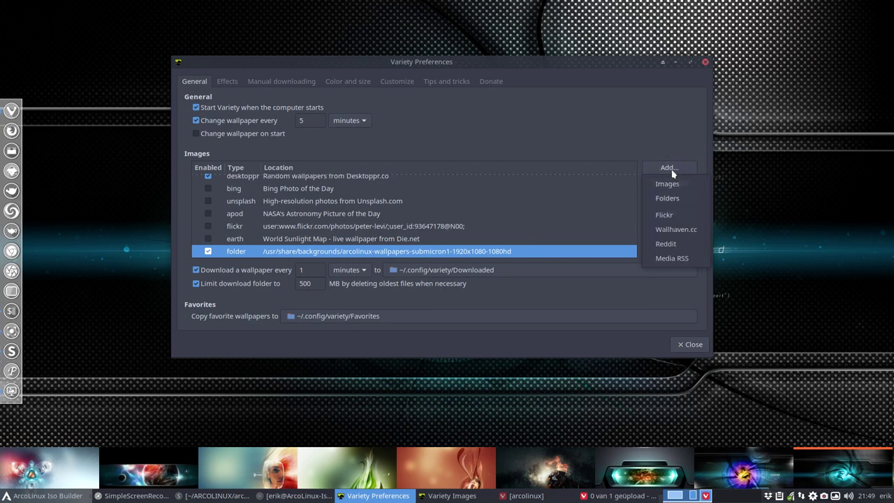
pyautogui.click(671, 182)
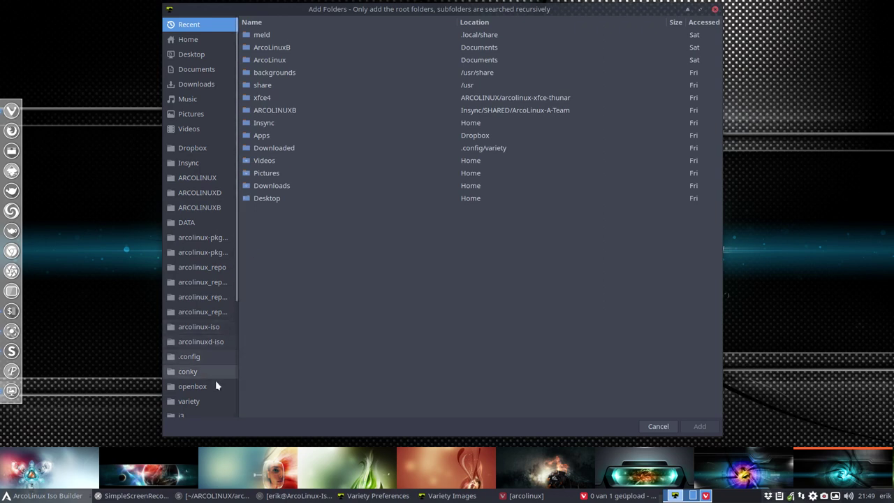
pyautogui.scroll(-5, 213, 384)
pyautogui.click(203, 409)
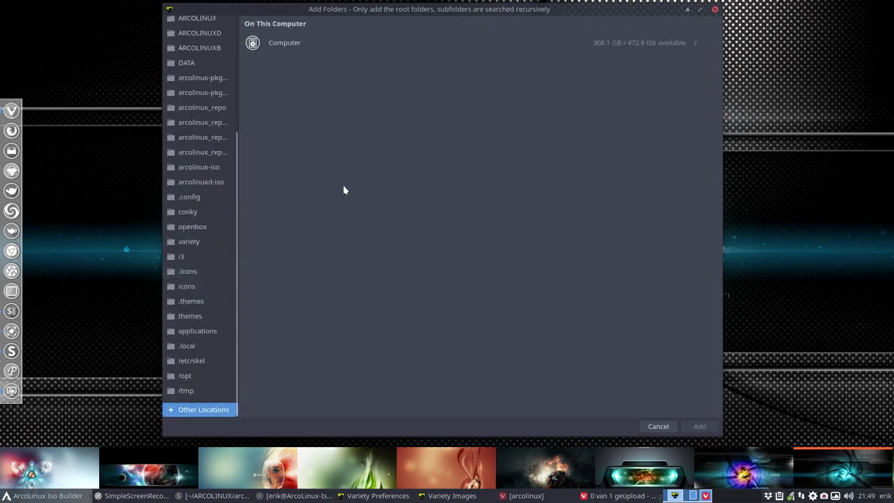
pyautogui.click(294, 44)
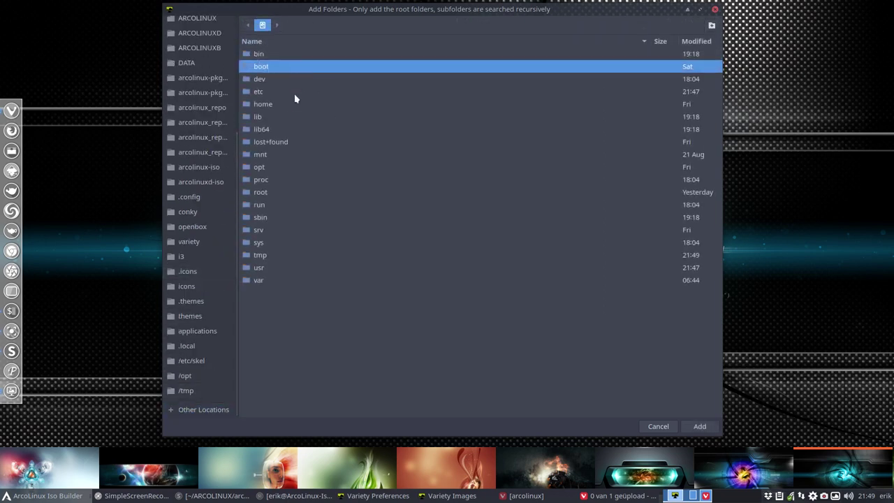
pyautogui.doubleClick(267, 267)
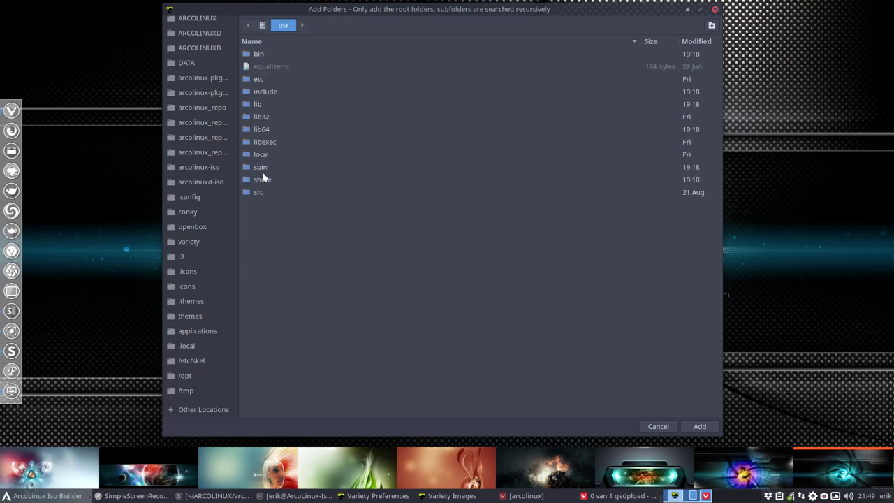
pyautogui.doubleClick(264, 179)
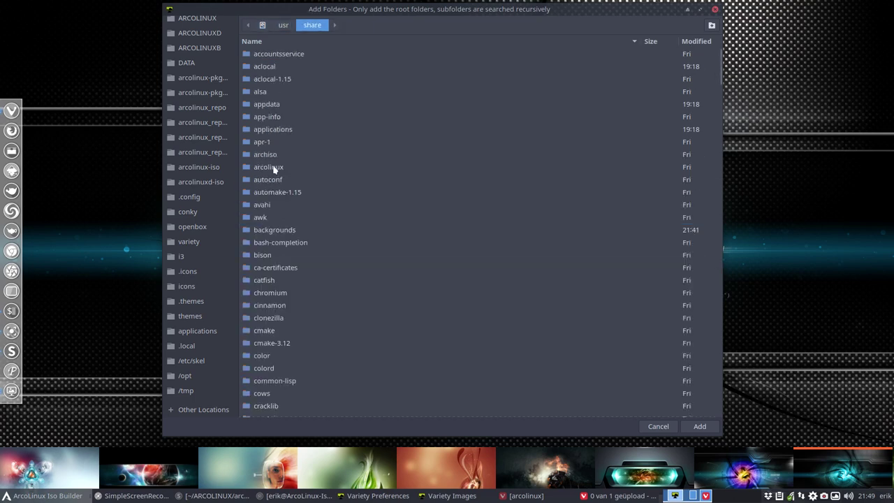
pyautogui.doubleClick(271, 229)
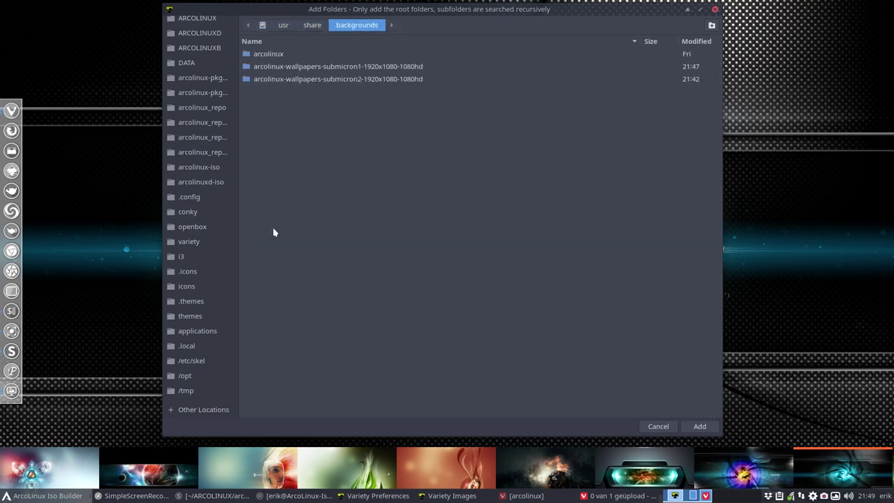
pyautogui.doubleClick(295, 80)
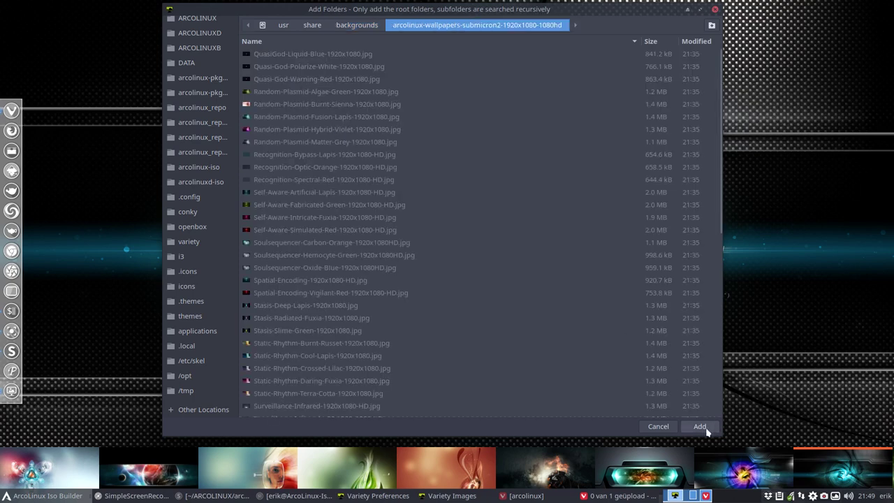
pyautogui.click(356, 27)
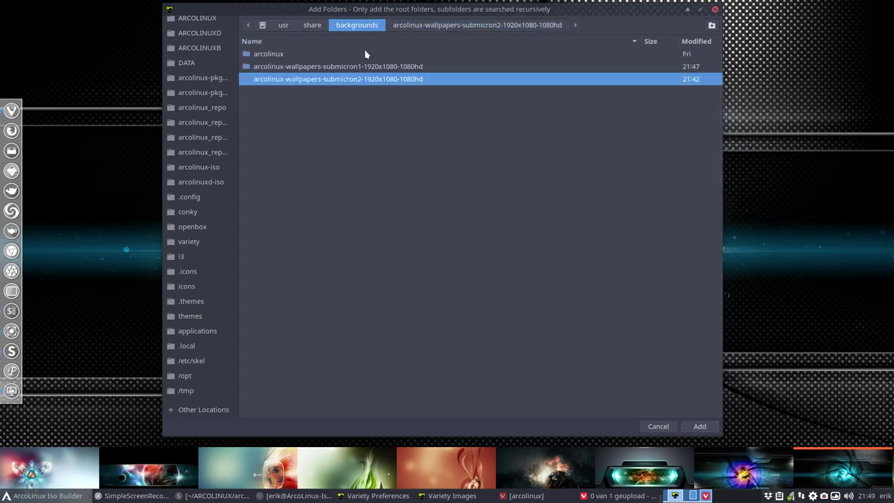
pyautogui.click(690, 425)
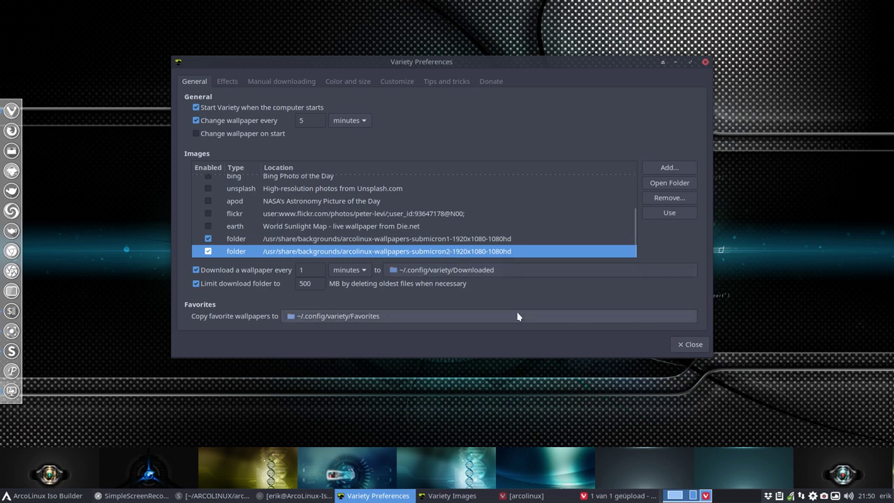
# Step: Apply a red wallpaper from the submicron2 folder while the submicron1 source is disabled, and re-enable submicron1
pyautogui.click(209, 238)
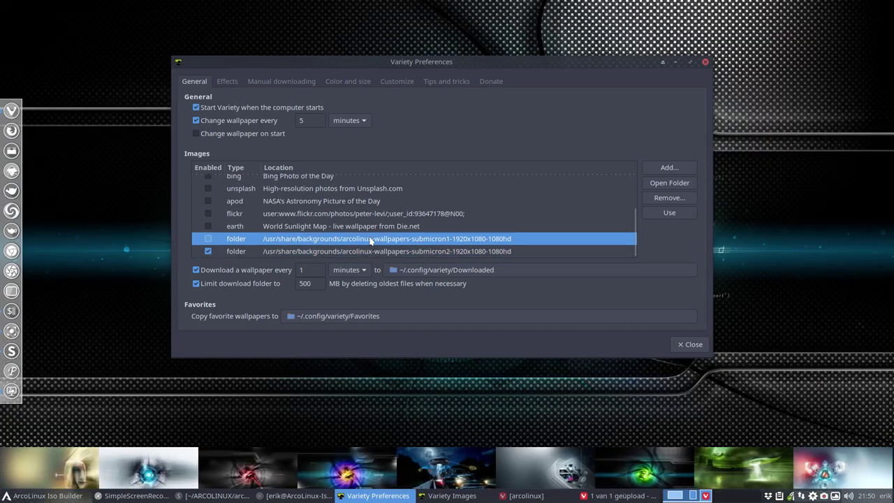
pyautogui.click(333, 253)
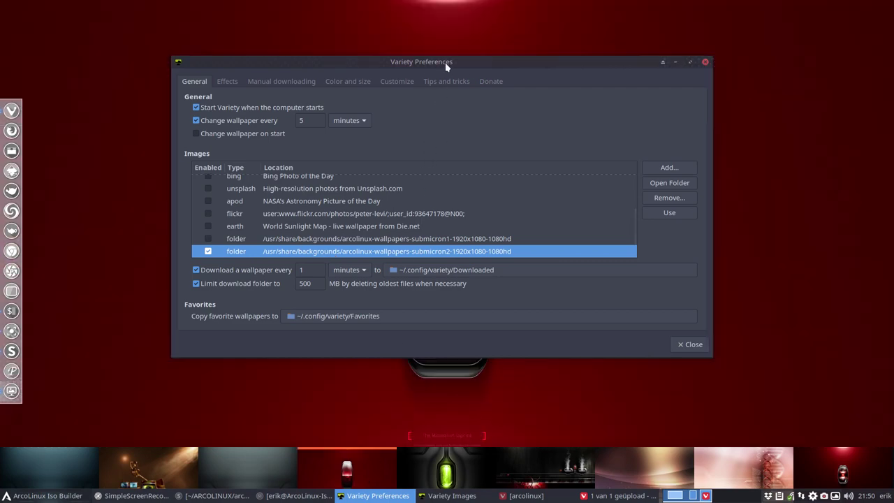
pyautogui.moveTo(444, 62)
pyautogui.mouseDown()
pyautogui.moveTo(447, 371)
pyautogui.moveTo(451, 56)
pyautogui.mouseUp()
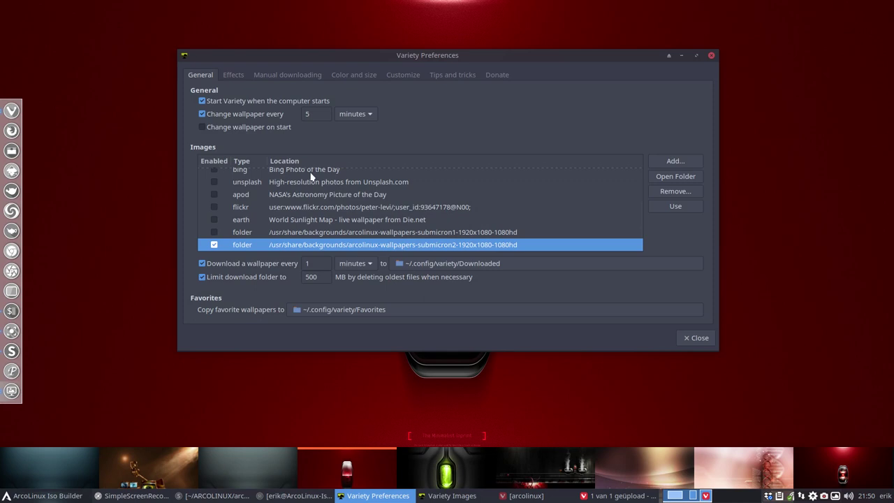
pyautogui.click(213, 232)
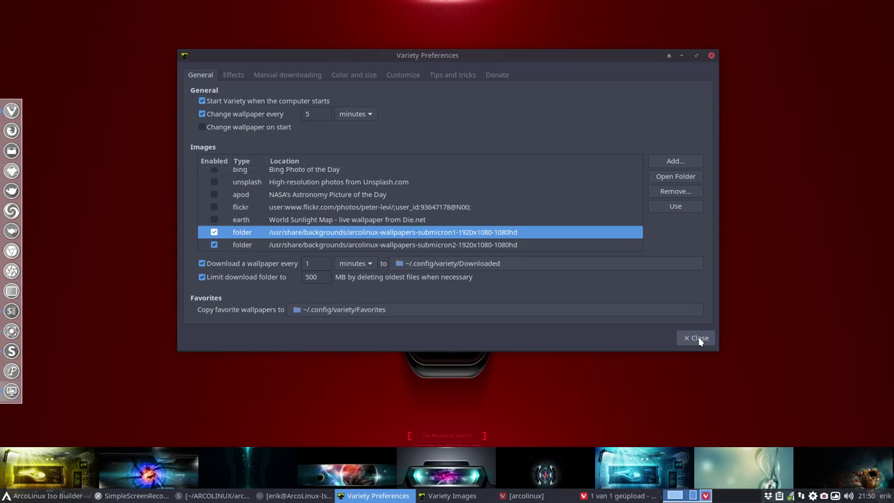
# Step: Close Variety Preferences and open the Desktop background settings from the settings manager, moving the window higher on the screen
pyautogui.click(699, 340)
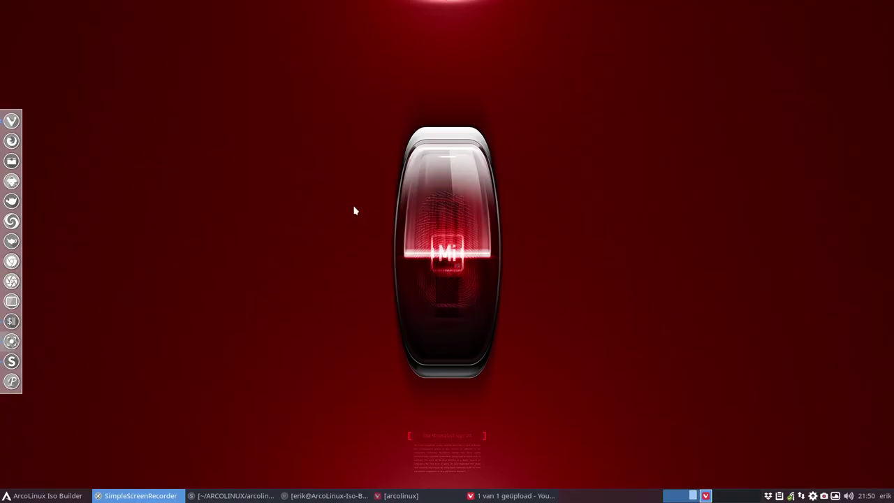
pyautogui.rightClick(293, 159)
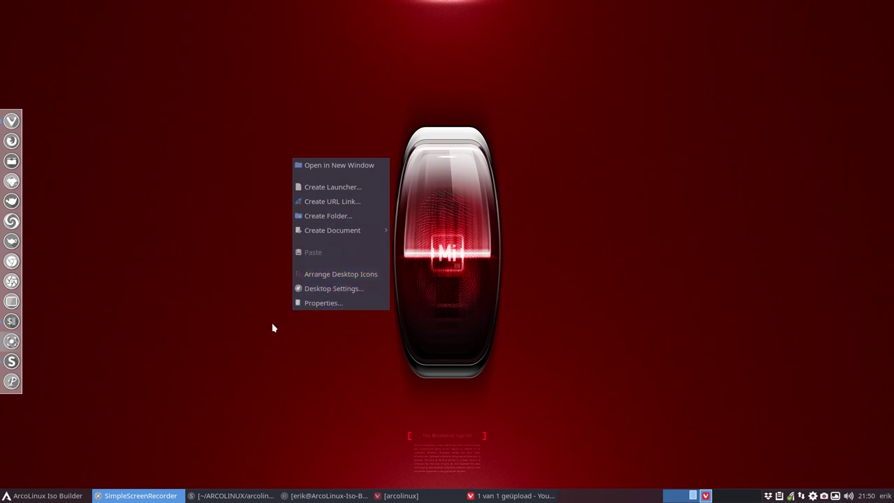
pyautogui.click(148, 396)
pyautogui.click(66, 493)
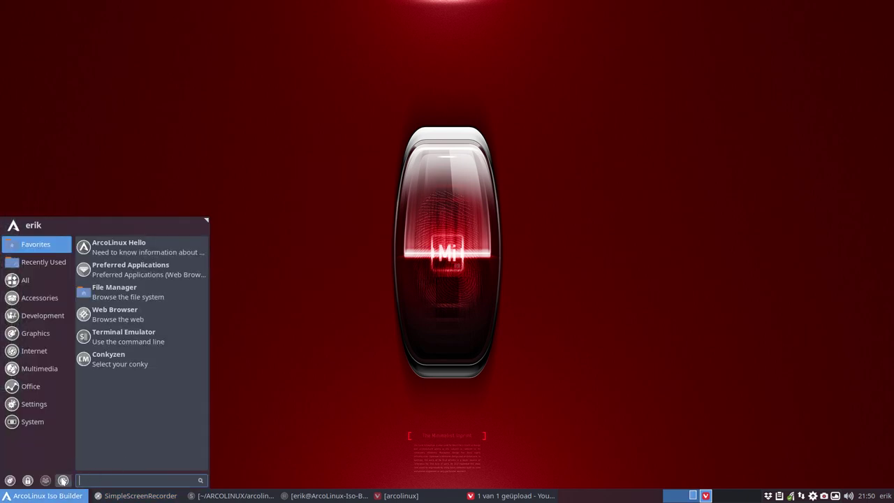
pyautogui.click(11, 484)
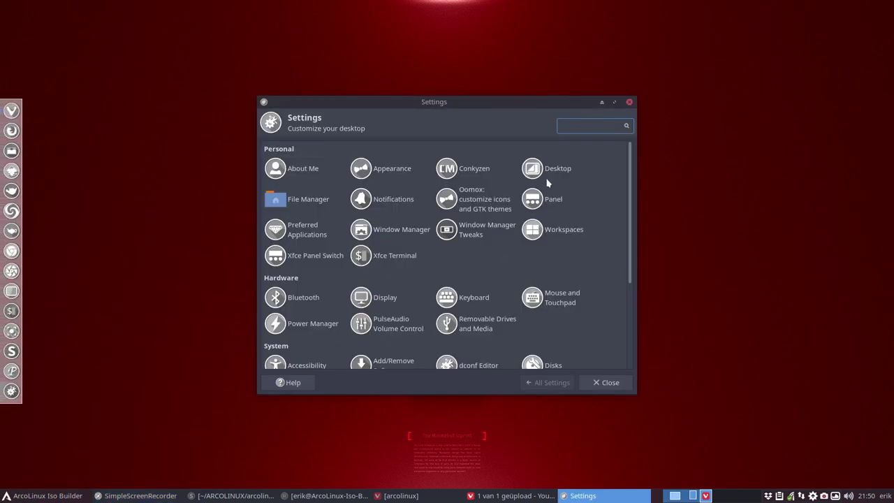
pyautogui.click(550, 174)
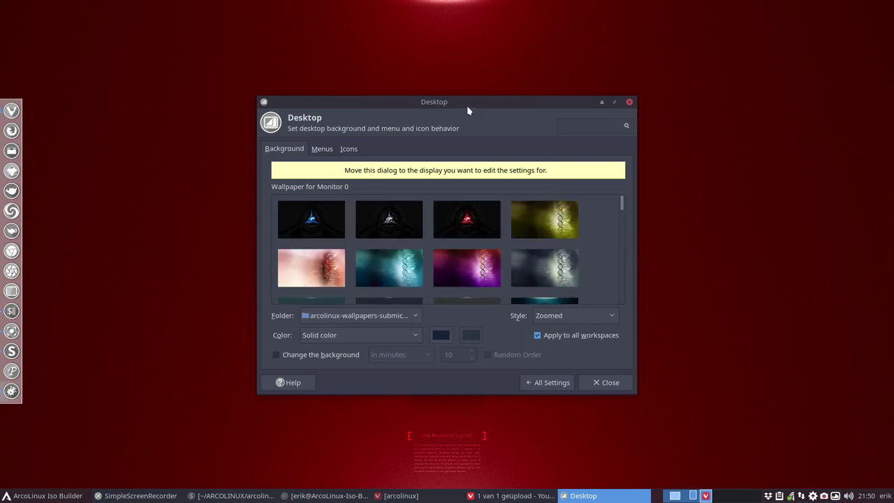
pyautogui.moveTo(467, 105); pyautogui.dragTo(493, 45)
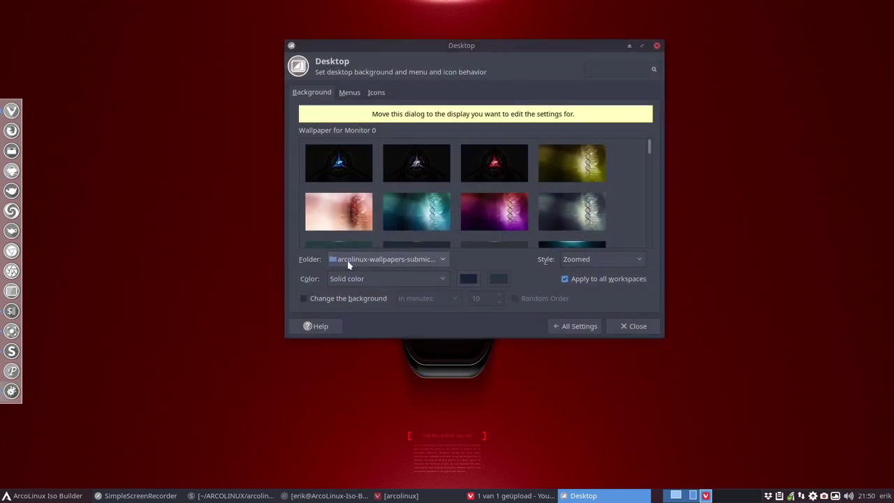
# Step: Set the wallpaper folder to Variety's Downloaded/Desktoppr folder inside .config
pyautogui.click(447, 263)
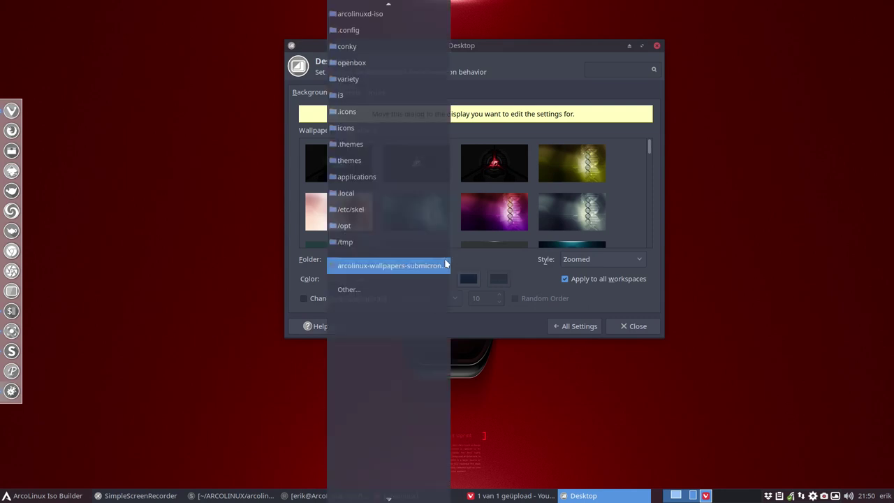
pyautogui.click(368, 289)
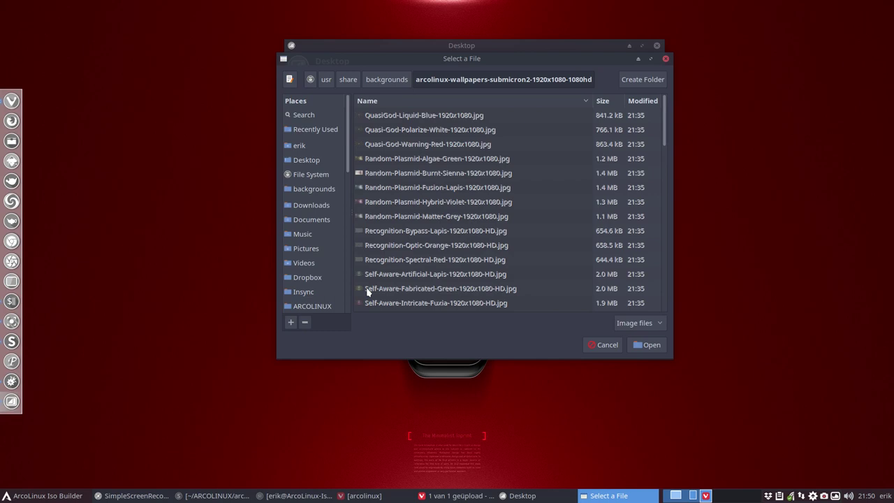
pyautogui.moveTo(350, 168); pyautogui.dragTo(355, 282)
pyautogui.click(316, 217)
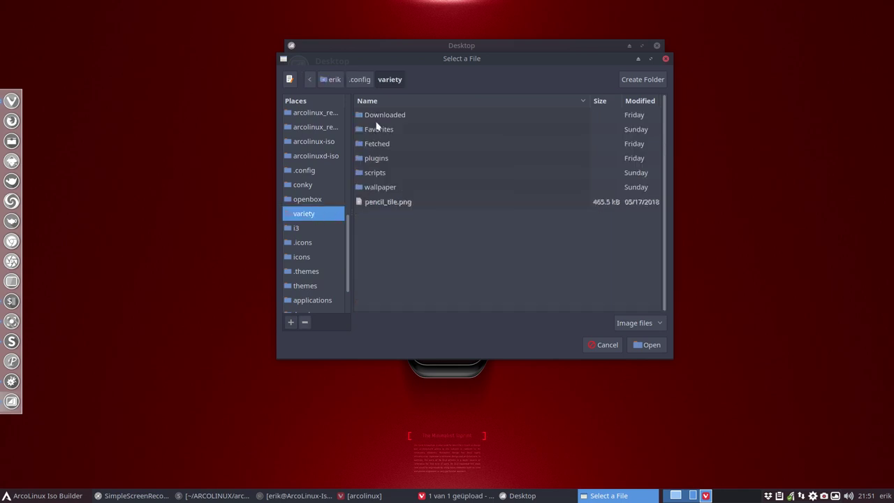
pyautogui.doubleClick(380, 115)
pyautogui.doubleClick(386, 116)
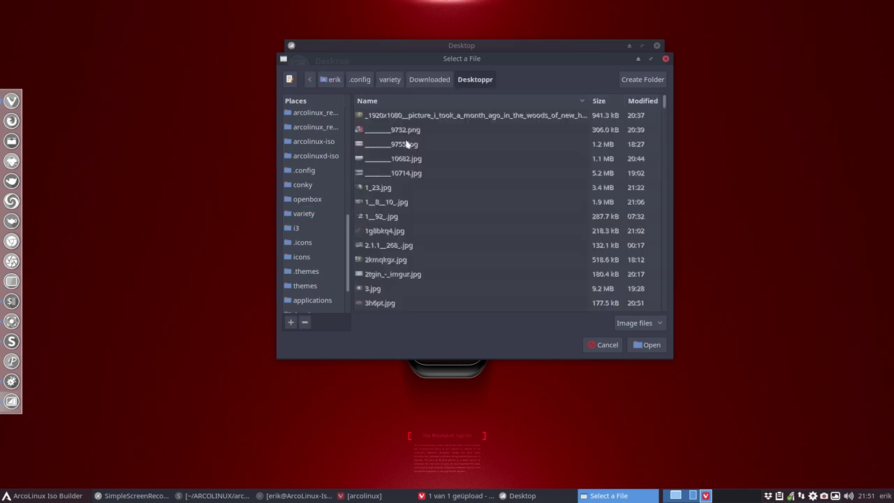
pyautogui.click(645, 344)
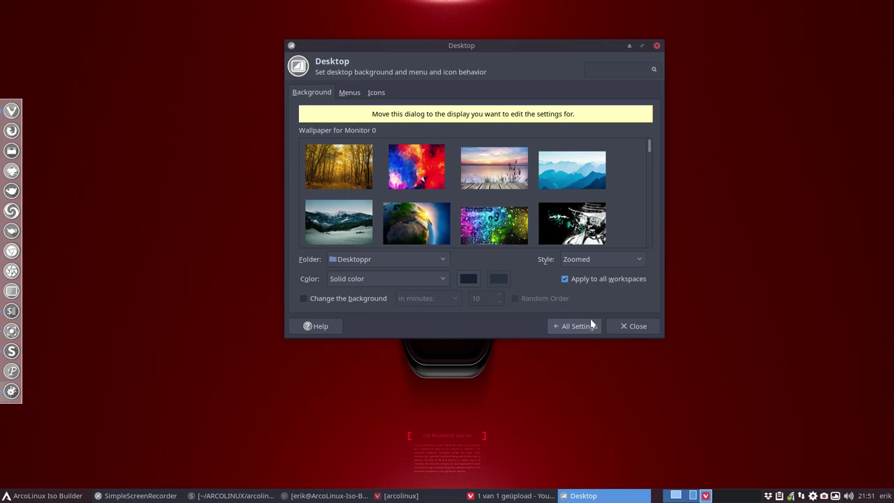
# Step: Try out the black-and-white portrait wallpaper from the Desktoppr folder, followed by the light blue one with small clouds
pyautogui.scroll(-1, 468, 201)
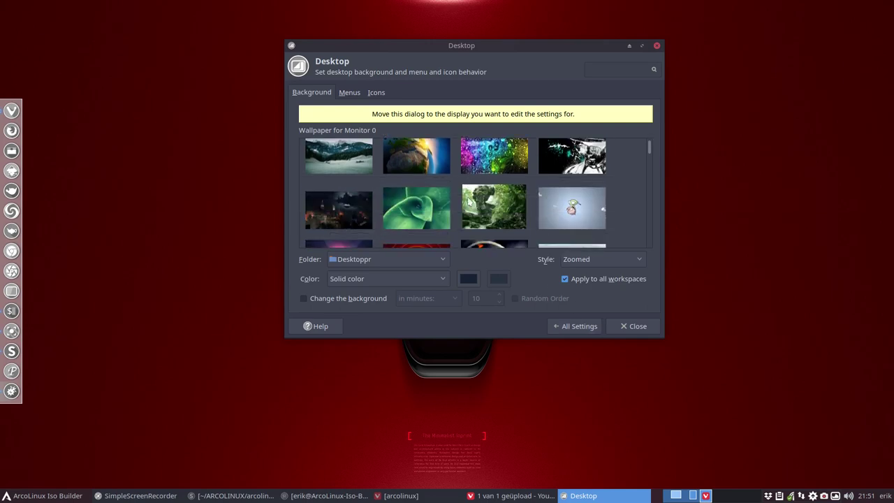
pyautogui.click(562, 178)
pyautogui.moveTo(526, 65); pyautogui.dragTo(391, 61)
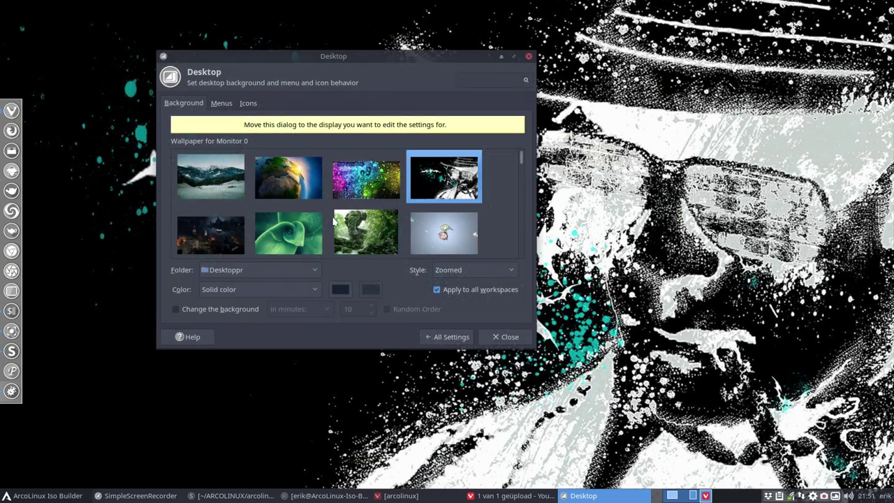
pyautogui.scroll(-1, 335, 222)
pyautogui.click(439, 185)
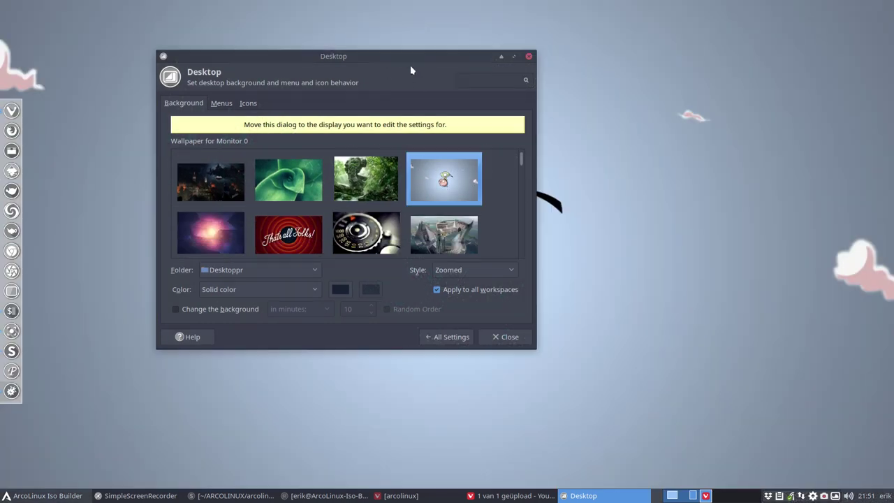
pyautogui.moveTo(411, 70); pyautogui.dragTo(524, 106)
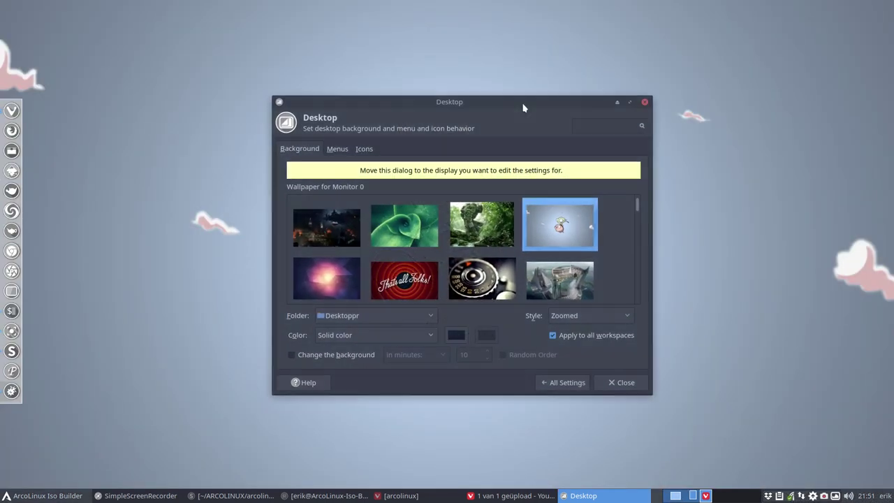
# Step: Change the wallpaper folder to /usr/share/backgrounds/arcolinux-wallpapers-submicron1-1920x1080-1080hd
pyautogui.click(395, 315)
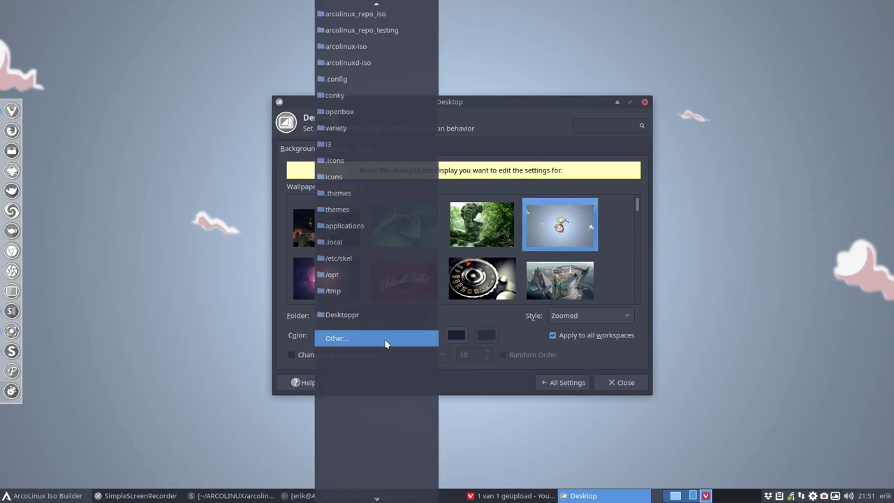
pyautogui.click(362, 342)
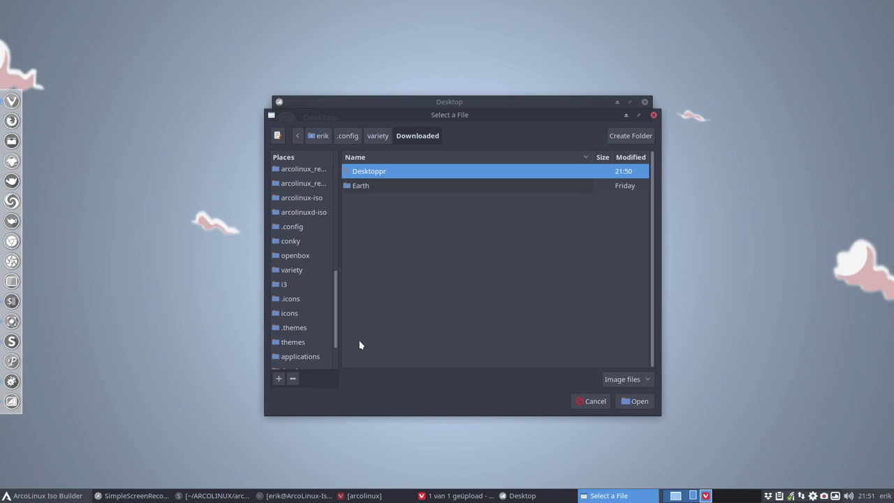
pyautogui.scroll(-2, 300, 279)
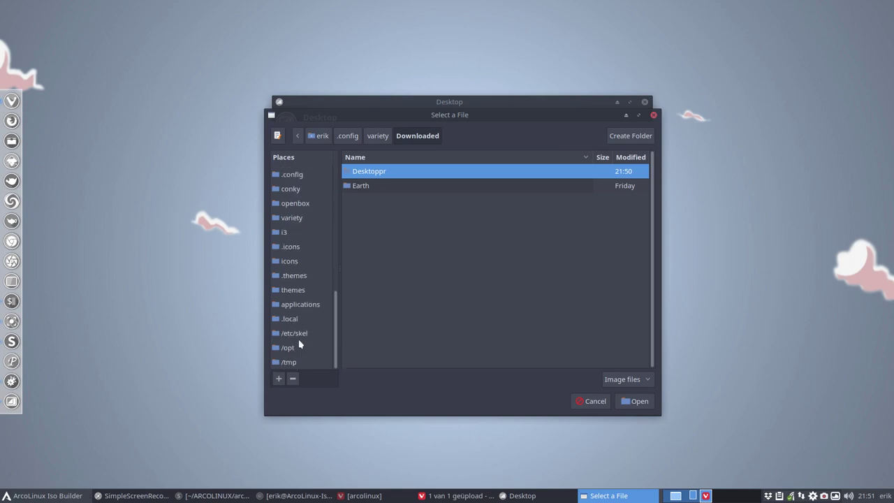
pyautogui.scroll(5, 299, 350)
pyautogui.scroll(3, 294, 359)
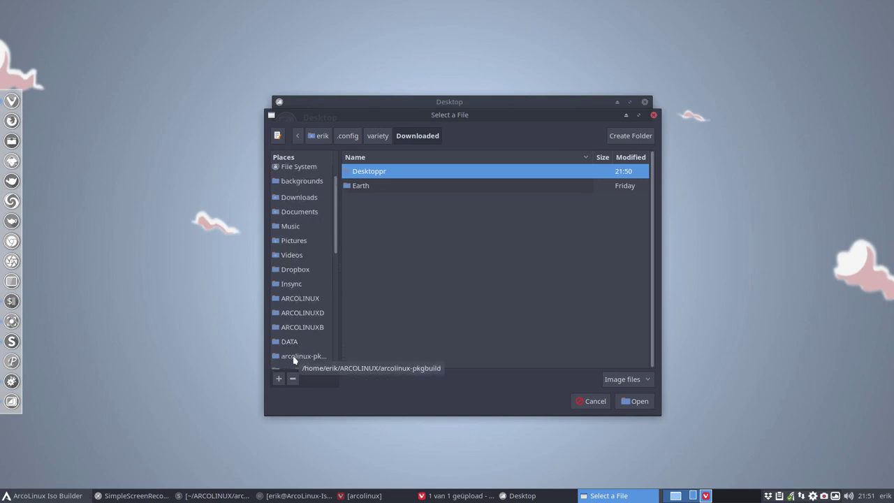
pyautogui.scroll(2, 294, 356)
pyautogui.click(304, 231)
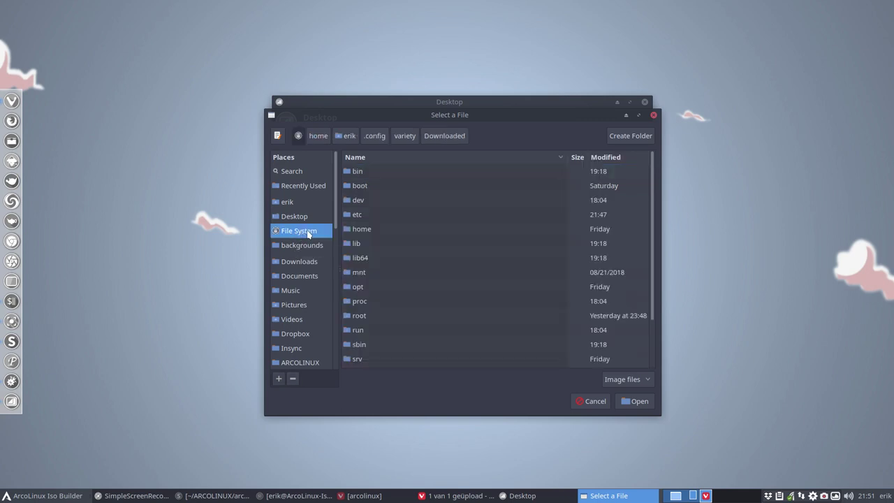
pyautogui.scroll(-2, 370, 319)
pyautogui.doubleClick(359, 344)
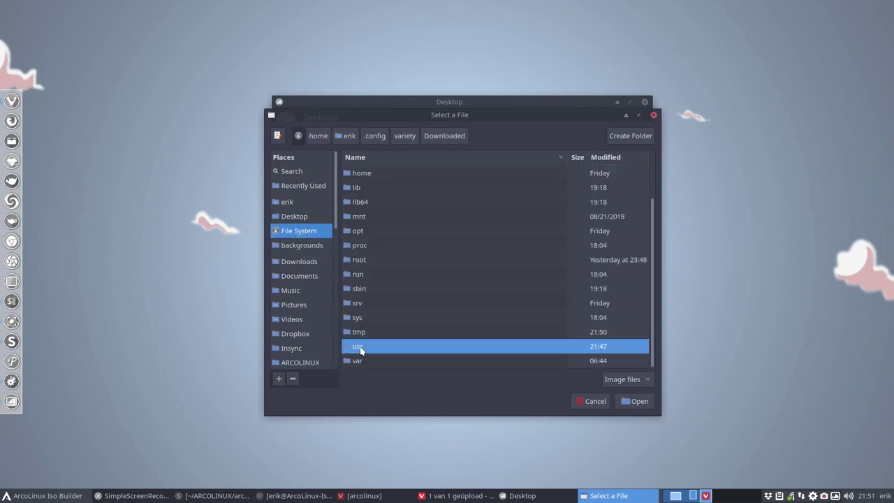
pyautogui.doubleClick(365, 298)
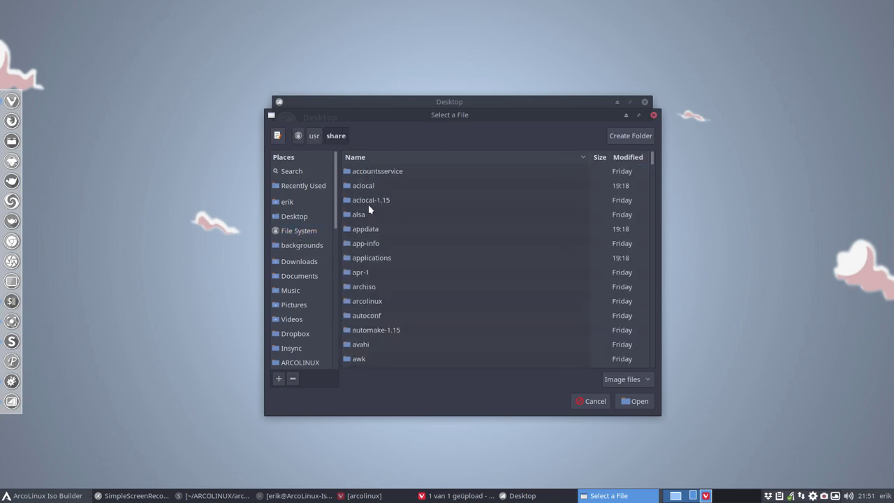
pyautogui.scroll(-2, 375, 334)
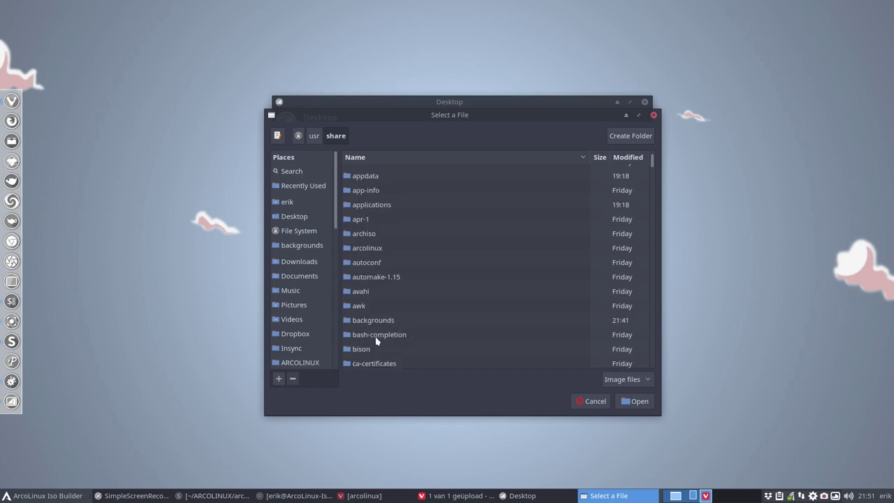
pyautogui.doubleClick(385, 320)
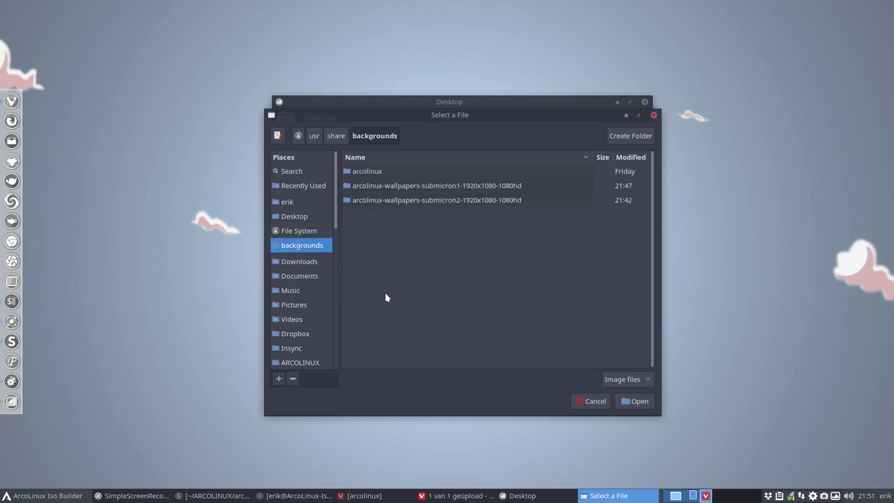
pyautogui.click(437, 187)
pyautogui.click(635, 401)
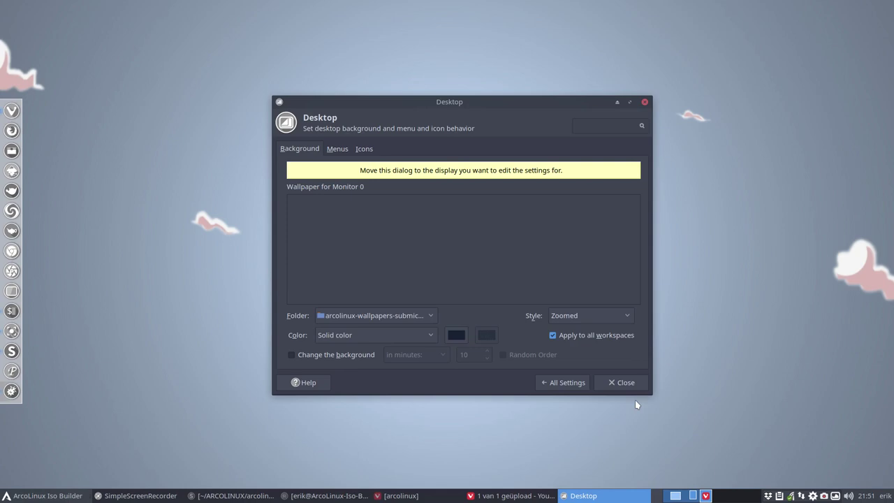
# Step: Try out six wallpapers from the first two rows of the submicron1 folder, ending with the teal underwater one
pyautogui.click(434, 239)
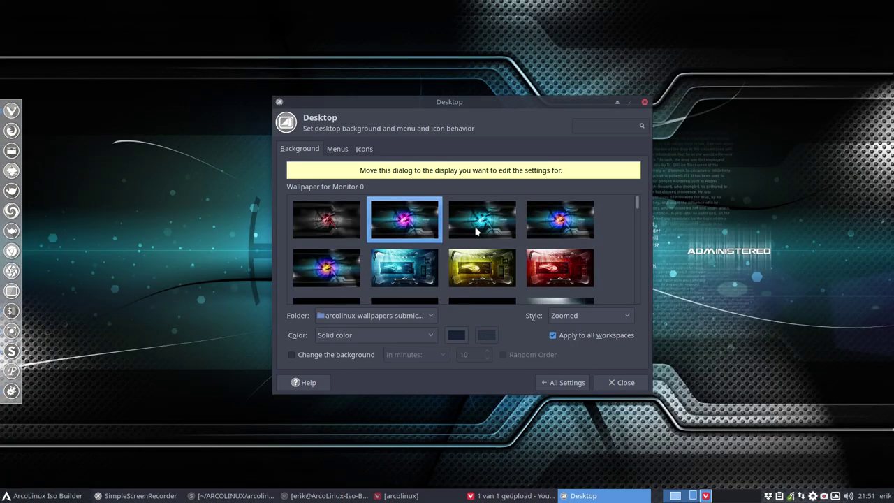
pyautogui.click(477, 231)
pyautogui.click(545, 230)
pyautogui.click(557, 280)
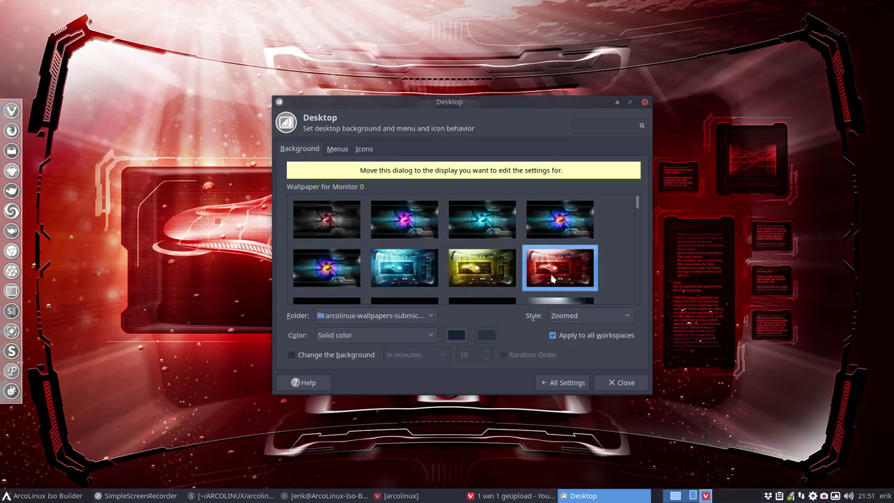
pyautogui.click(492, 274)
pyautogui.click(410, 272)
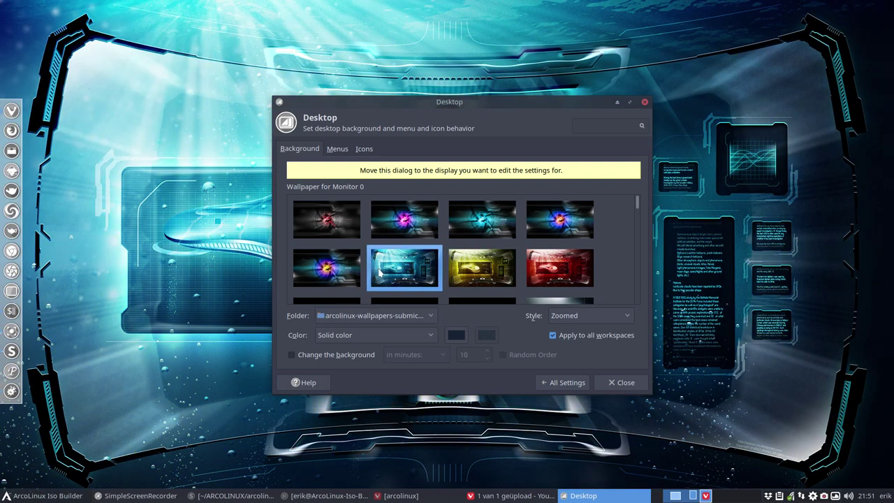
pyautogui.moveTo(470, 107); pyautogui.dragTo(443, 46)
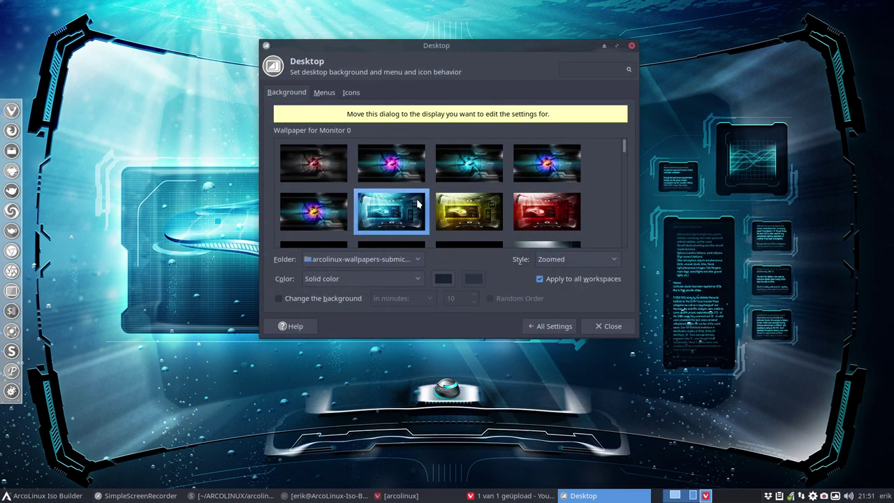
# Step: Apply the blue-grey "conjure" wallpaper from the submicron1 folder and close the Desktop settings
pyautogui.scroll(-10, 418, 203)
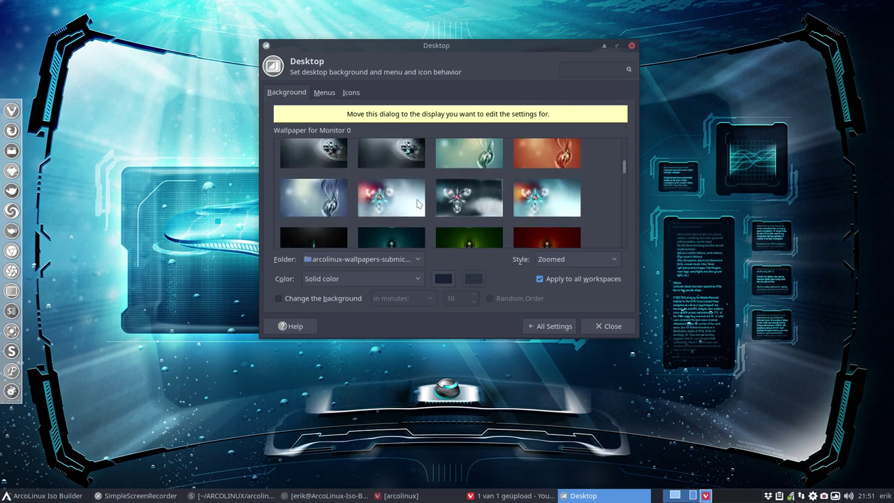
pyautogui.click(334, 201)
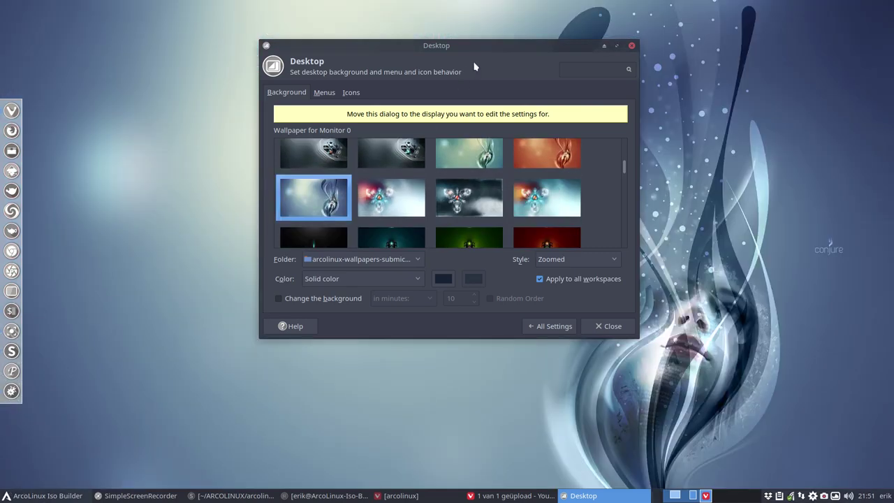
pyautogui.moveTo(487, 46); pyautogui.dragTo(351, 84)
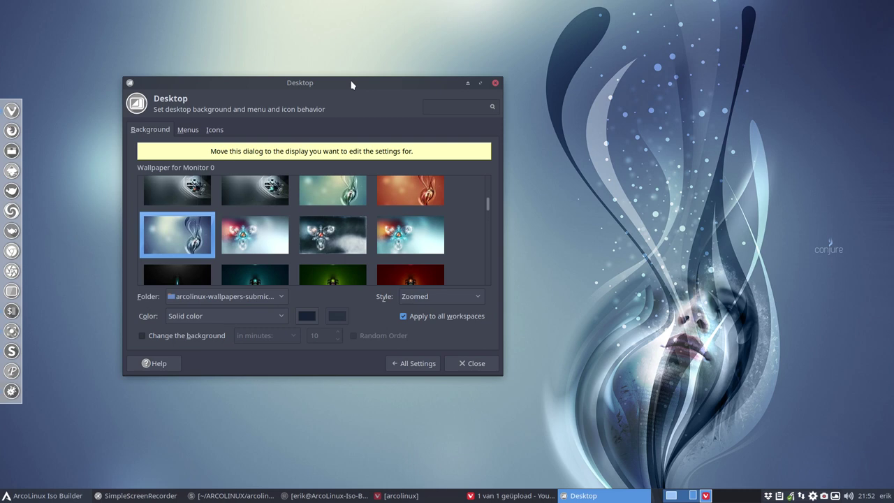
pyautogui.moveTo(352, 85); pyautogui.dragTo(418, 78)
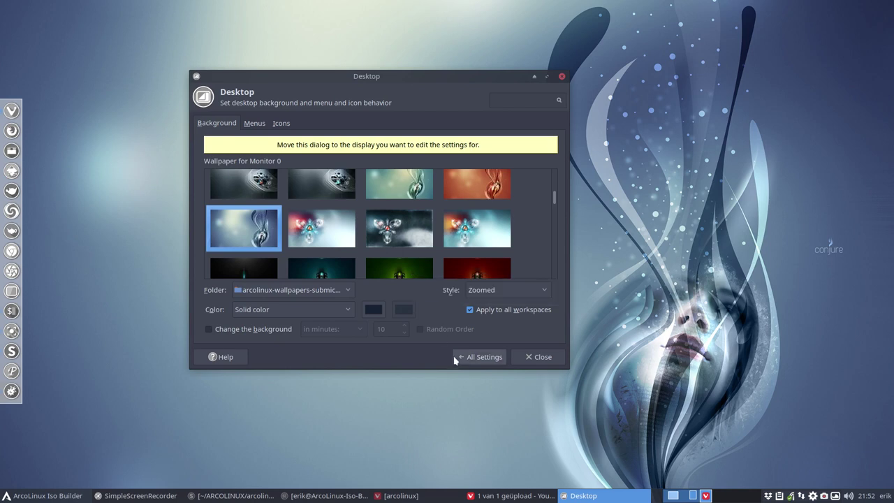
pyautogui.click(541, 359)
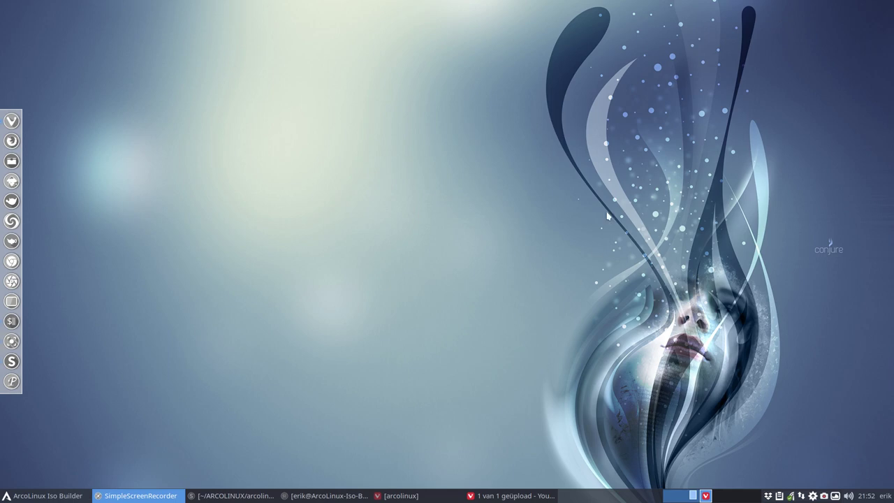
# Step: Open the file manager at the home folder and shrink its maximized window so the wallpaper shows behind it
pyautogui.click(40, 493)
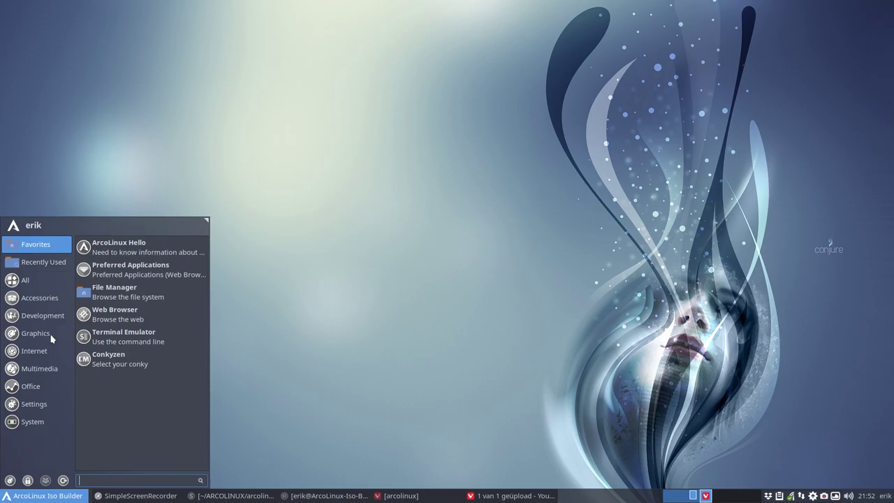
pyautogui.click(104, 299)
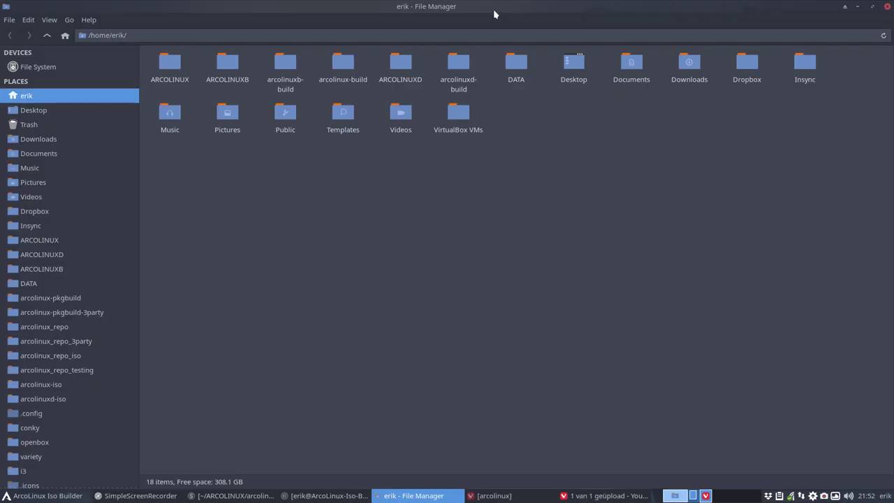
pyautogui.moveTo(493, 9); pyautogui.dragTo(371, 73)
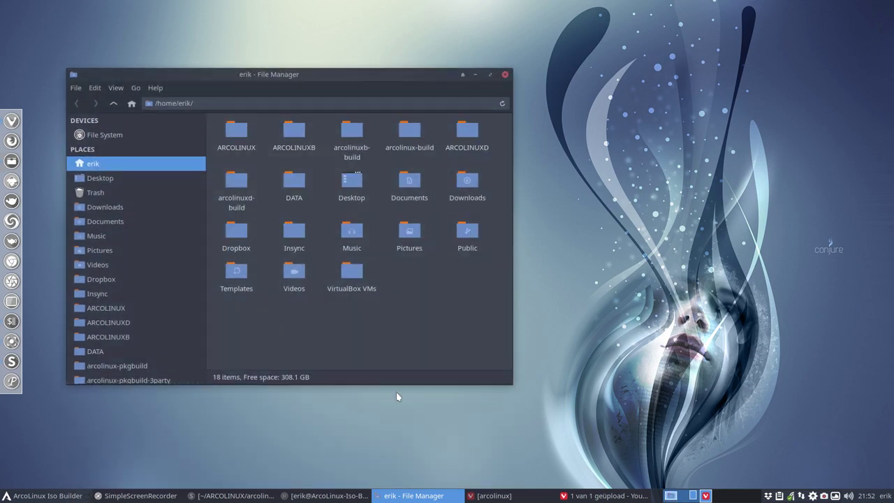